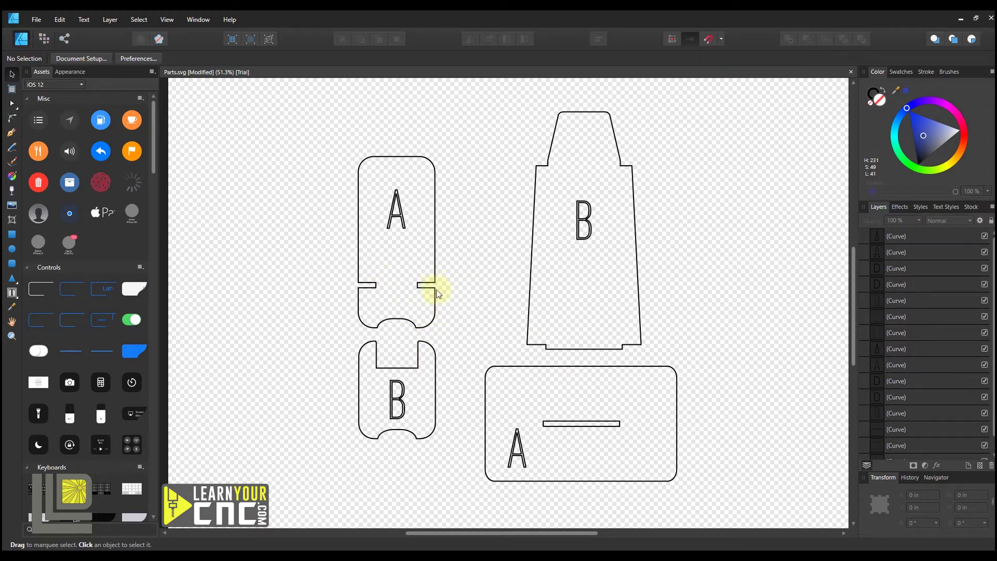
Check the document's type, units and dimensions in the Document Setup
{"action": "left_click", "coordinate": [36, 20]}
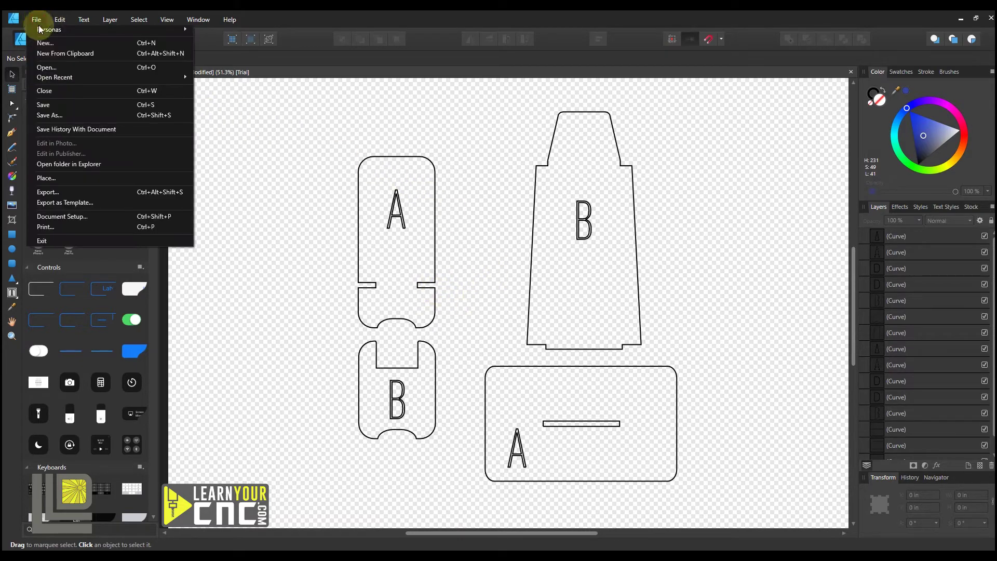
{"action": "left_click", "coordinate": [57, 217]}
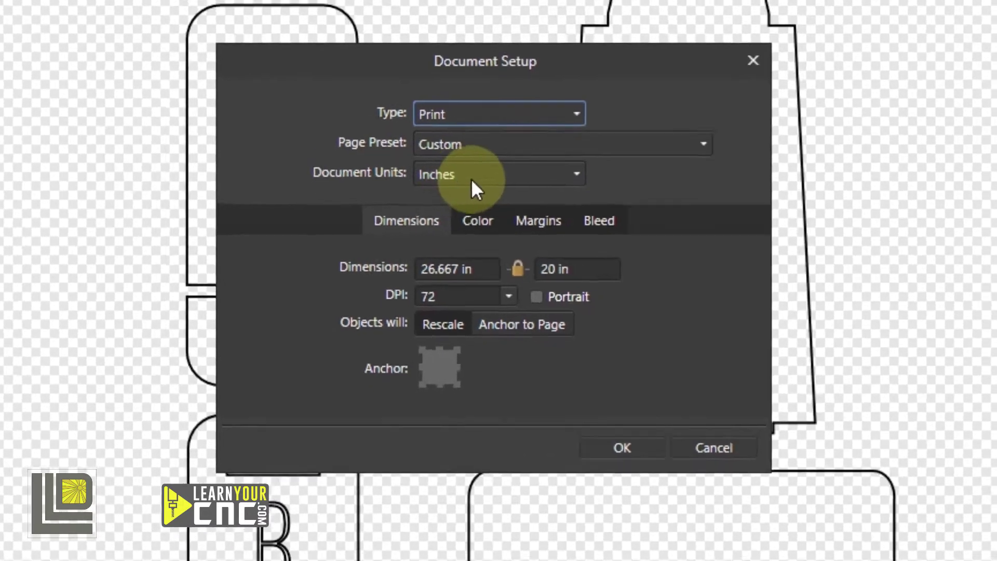
{"action": "left_click", "coordinate": [621, 447]}
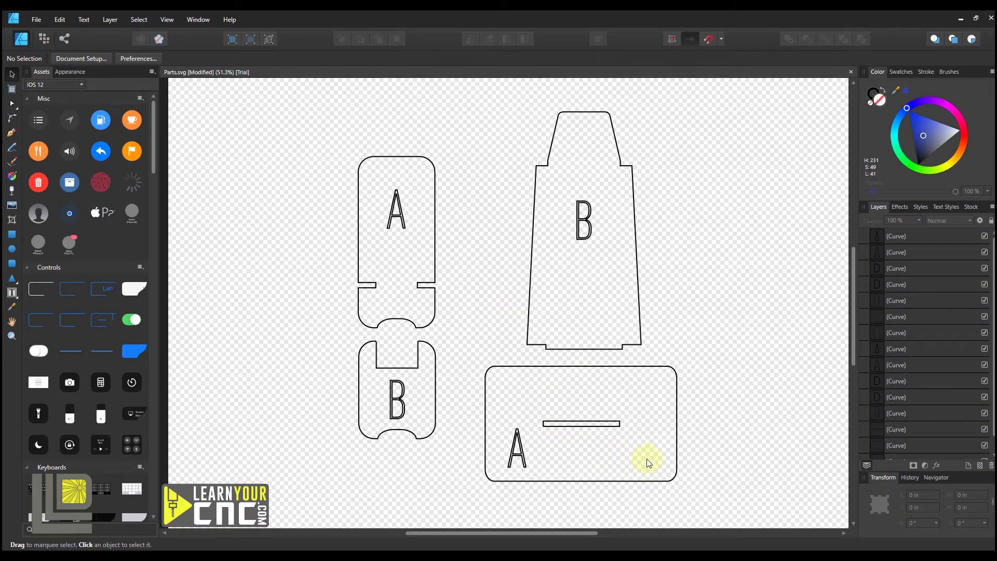
Select the horizontal slot in the wide A plate and check that the Transform studio panel is enabled
{"action": "scroll", "coordinate": [625, 468], "scroll_direction": "up", "scroll_amount": 5, "text": "ctrl"}
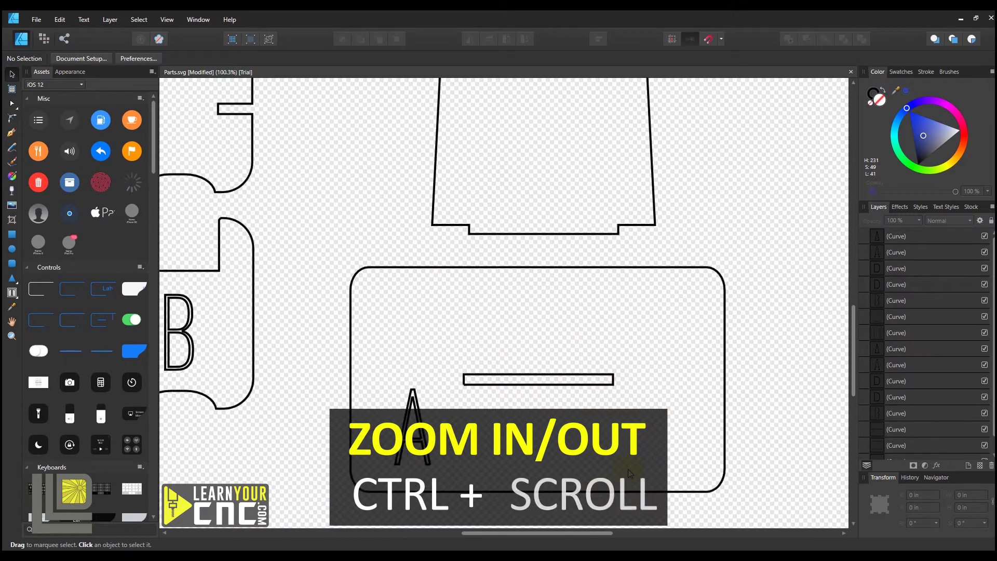
{"action": "scroll", "coordinate": [628, 469], "scroll_direction": "up", "scroll_amount": 1, "text": "ctrl"}
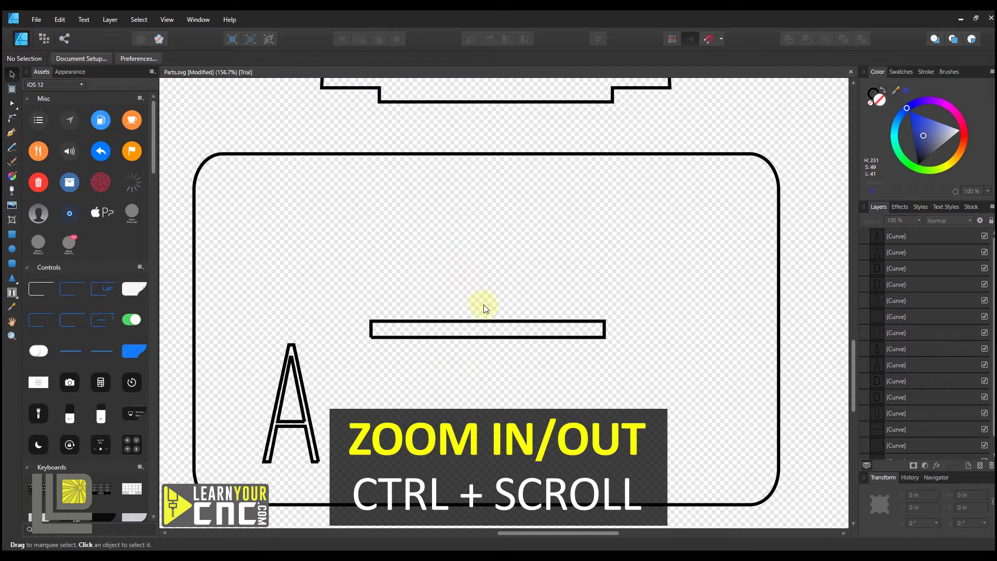
{"action": "left_click", "coordinate": [487, 322]}
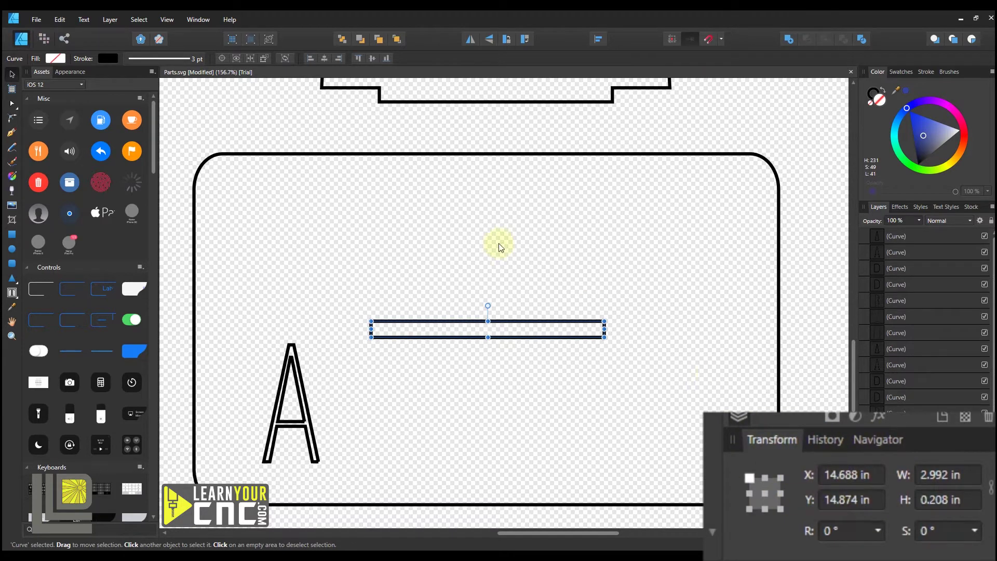
{"action": "left_click", "coordinate": [167, 19]}
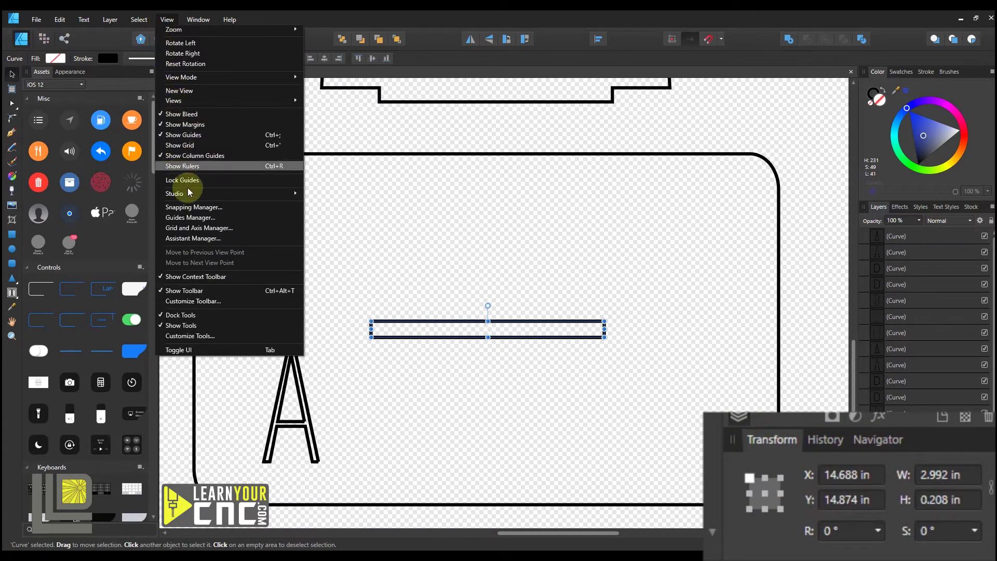
{"action": "mouse_move", "coordinate": [176, 193]}
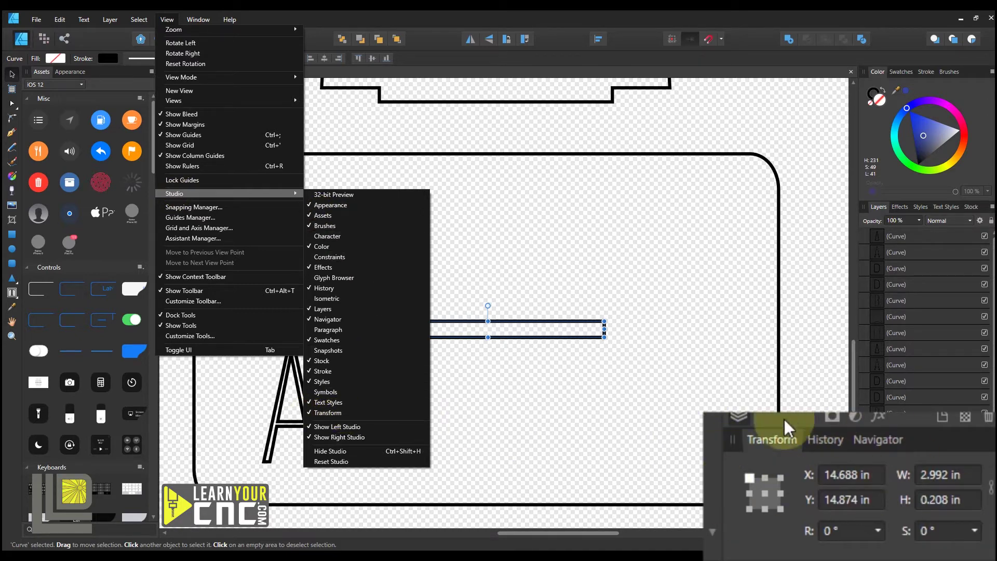
{"action": "left_click", "coordinate": [794, 454]}
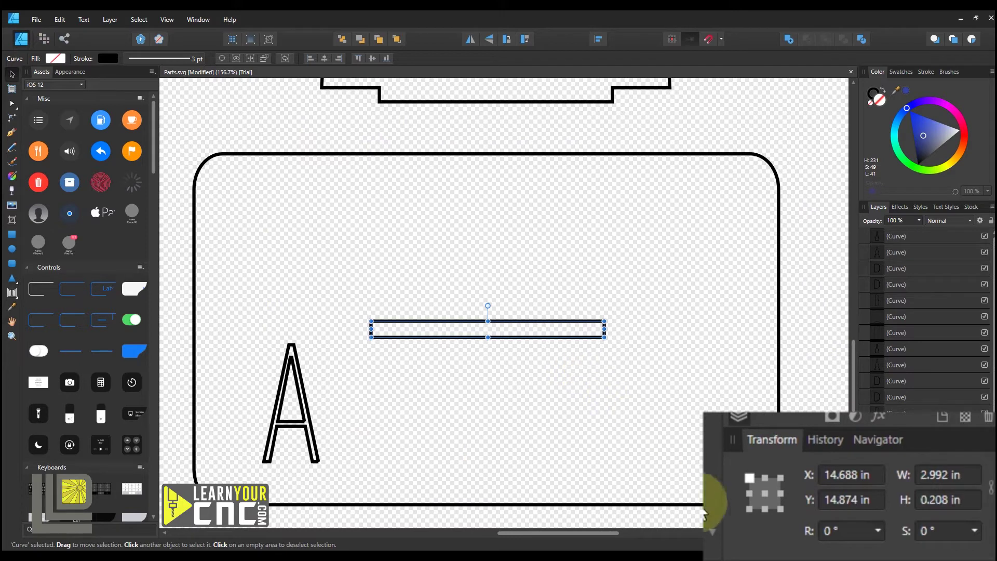
Set the slot's height to 0.199 in, resizing it from its centre anchor point
{"action": "left_click", "coordinate": [765, 494]}
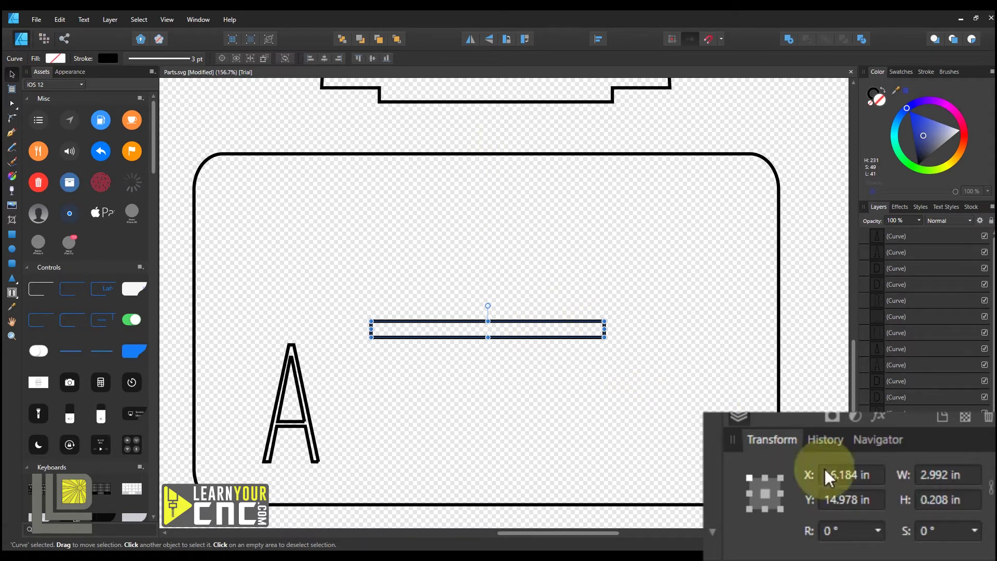
{"action": "left_click", "coordinate": [948, 500]}
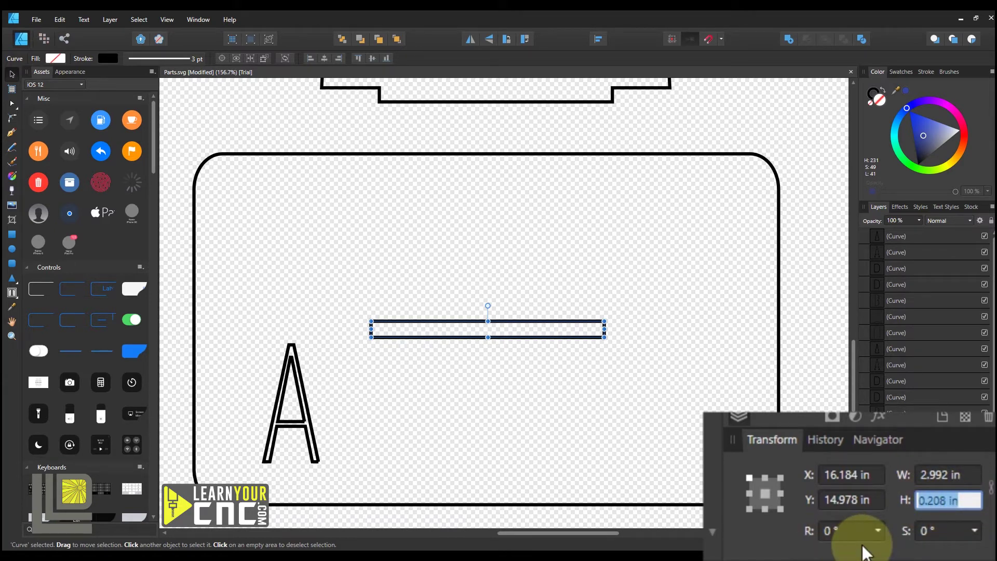
{"action": "type", "text": "0.1"}
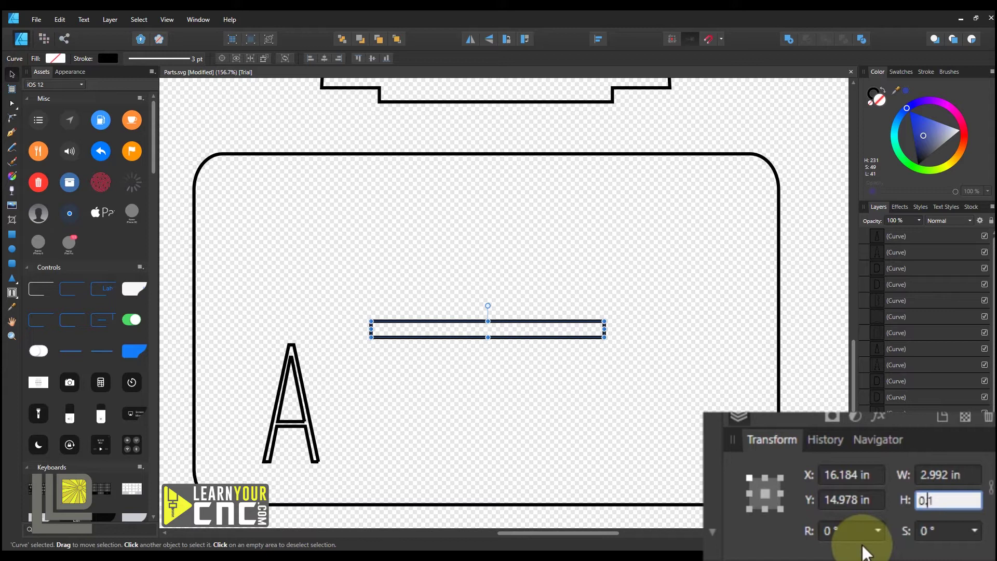
{"action": "type", "text": "99"}
{"action": "key", "text": "Return"}
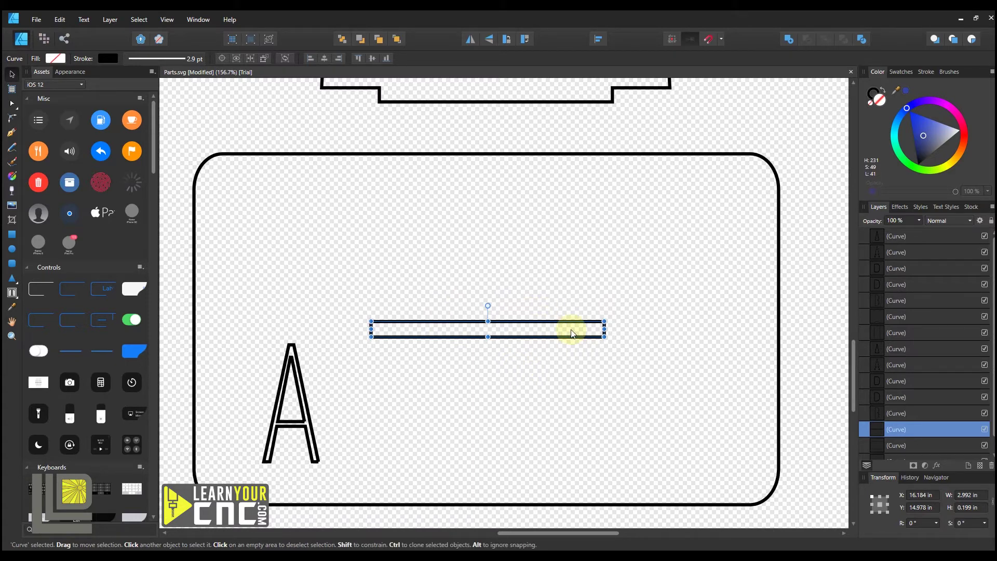
Break the tall A part's outline curve at the upper outer corner node of its left notch
{"action": "scroll", "coordinate": [664, 365], "scroll_direction": "down", "scroll_amount": 6}
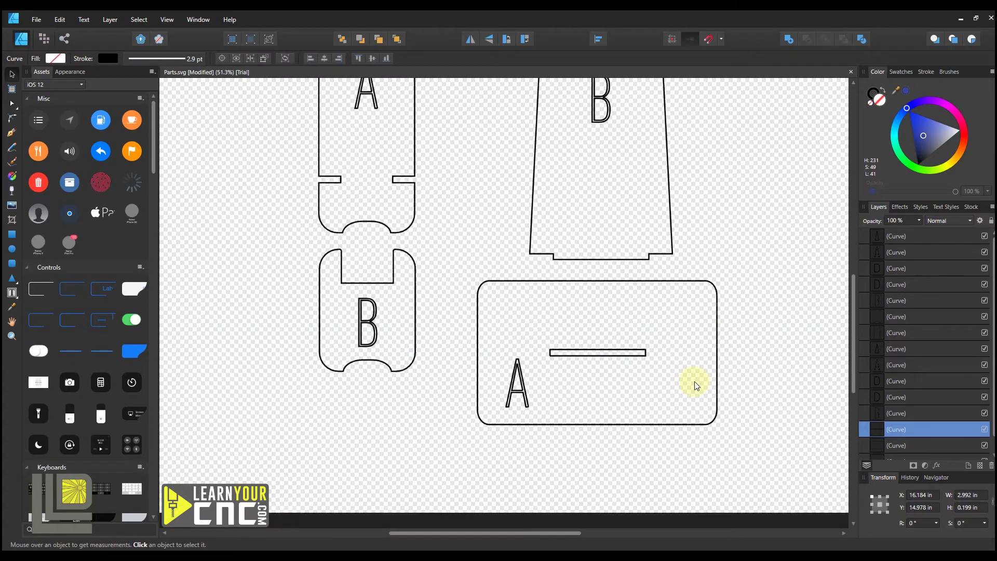
{"action": "scroll", "coordinate": [454, 223], "scroll_direction": "up", "scroll_amount": 7}
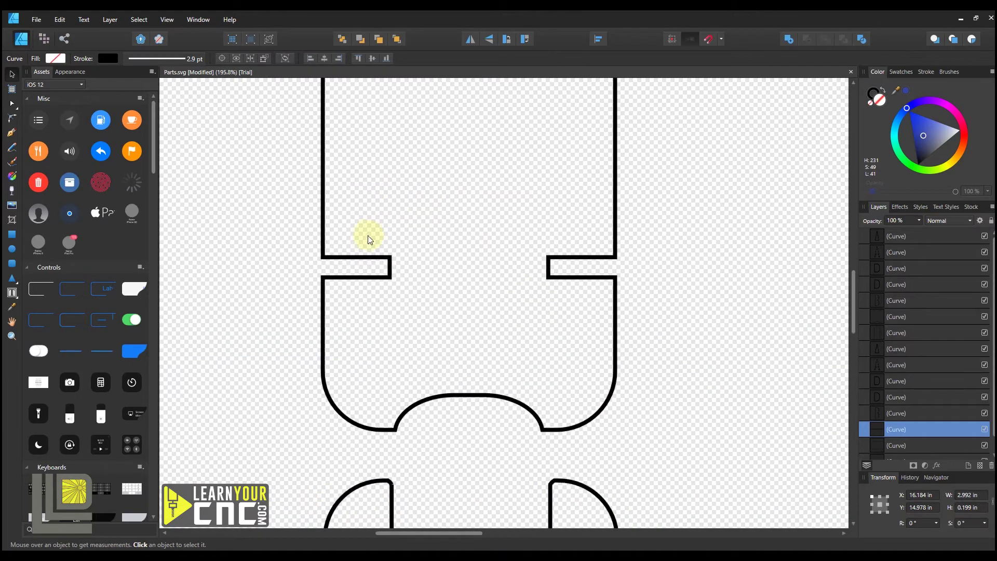
{"action": "scroll", "coordinate": [369, 238], "scroll_direction": "up", "scroll_amount": 4}
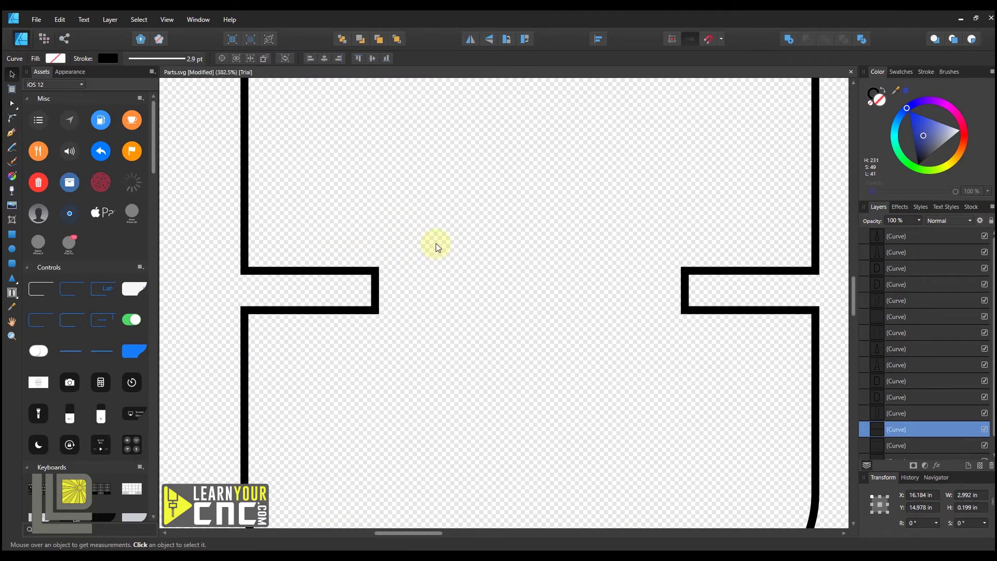
{"action": "scroll", "coordinate": [435, 242], "scroll_direction": "down", "scroll_amount": 1}
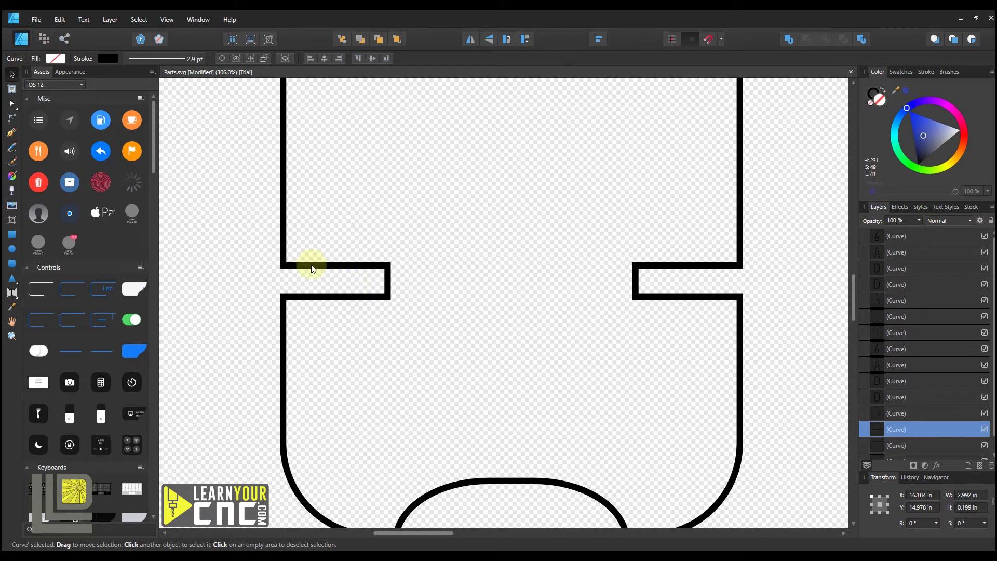
{"action": "left_click", "coordinate": [281, 201]}
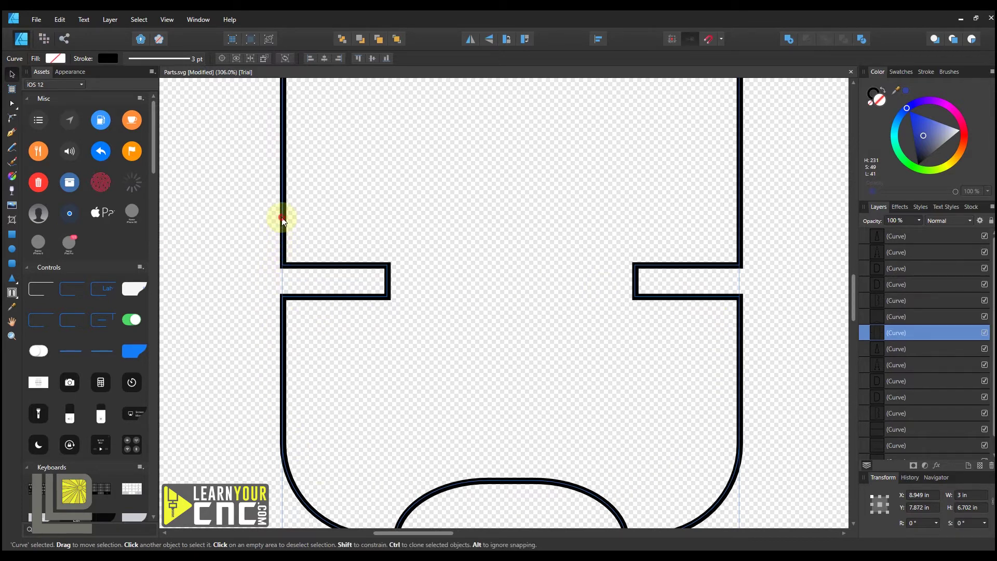
{"action": "key", "text": "a"}
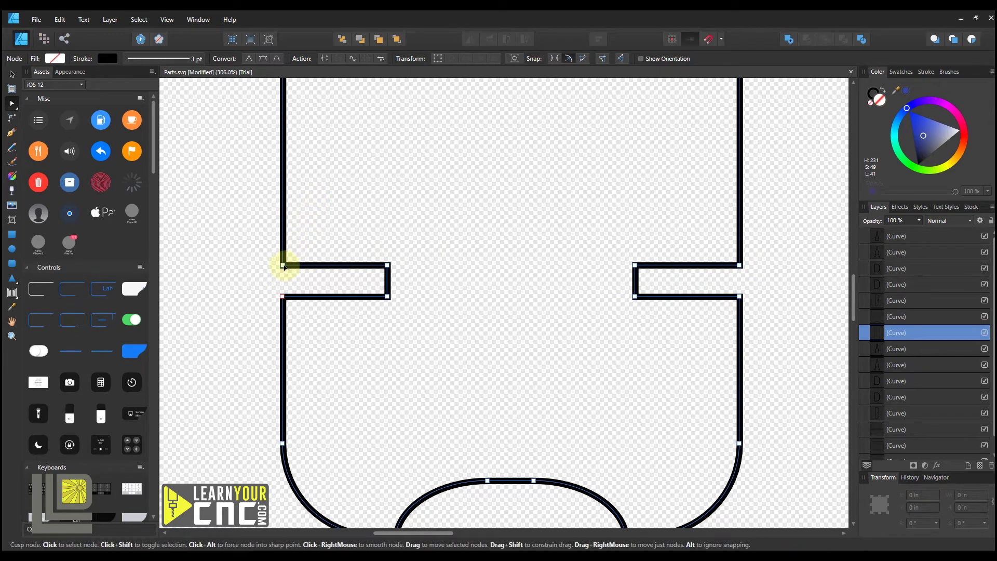
{"action": "left_click", "coordinate": [283, 266]}
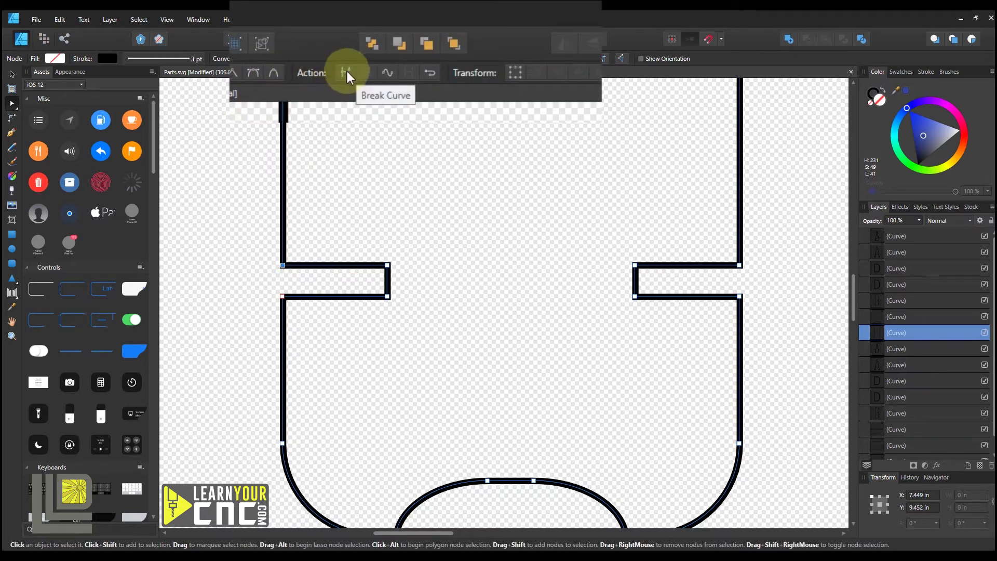
{"action": "left_click", "coordinate": [347, 73]}
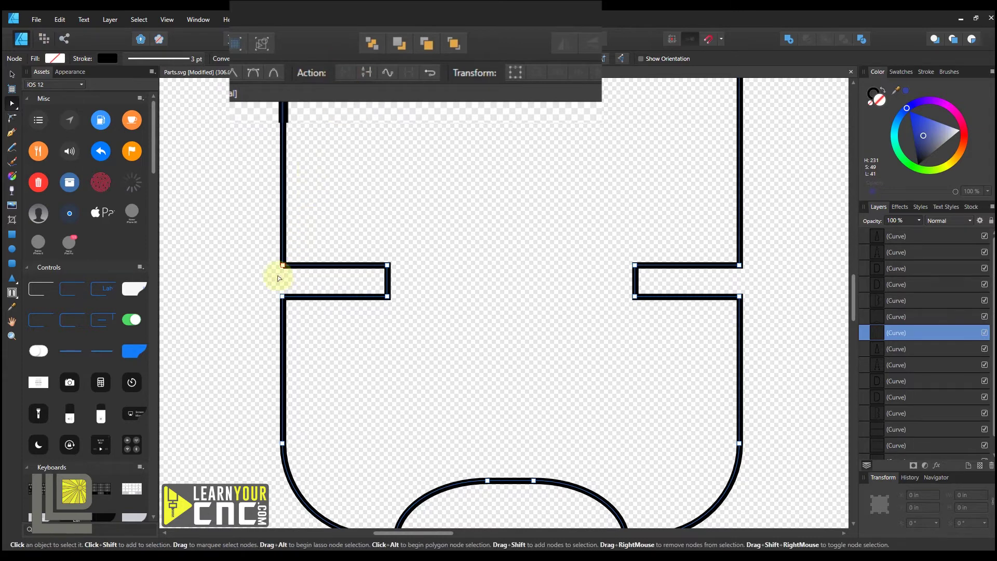
Try pulling the two separated end nodes apart at the broken notch corner, and undo the moves
{"action": "left_click_drag", "start_coordinate": [283, 266], "coordinate": [251, 278]}
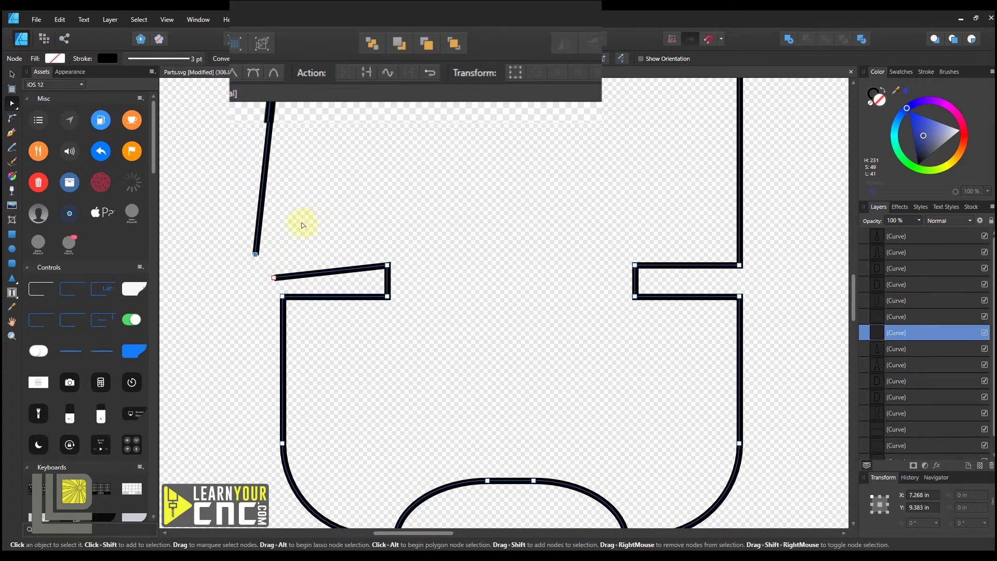
{"action": "key", "text": "ctrl+z"}
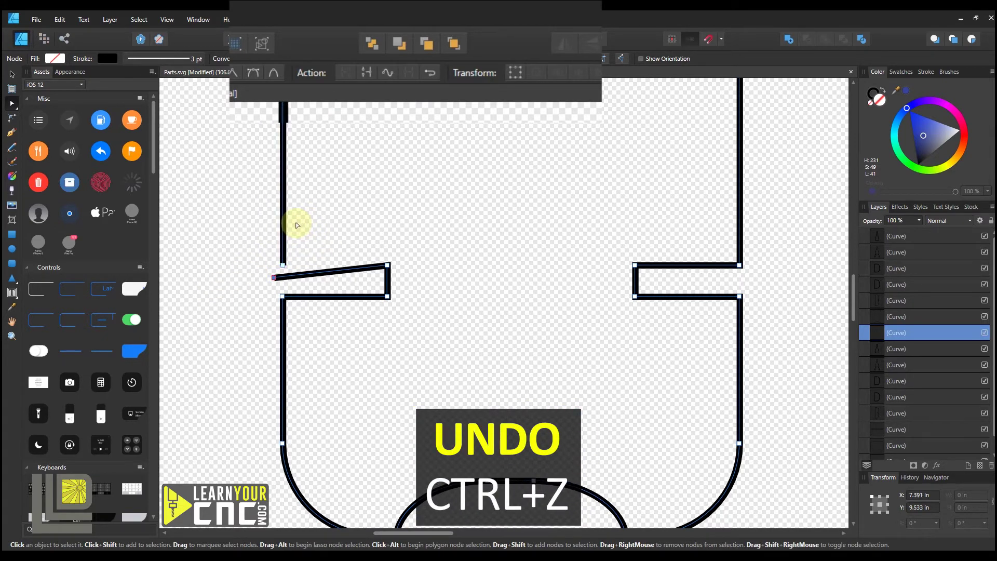
{"action": "key", "text": "ctrl+z"}
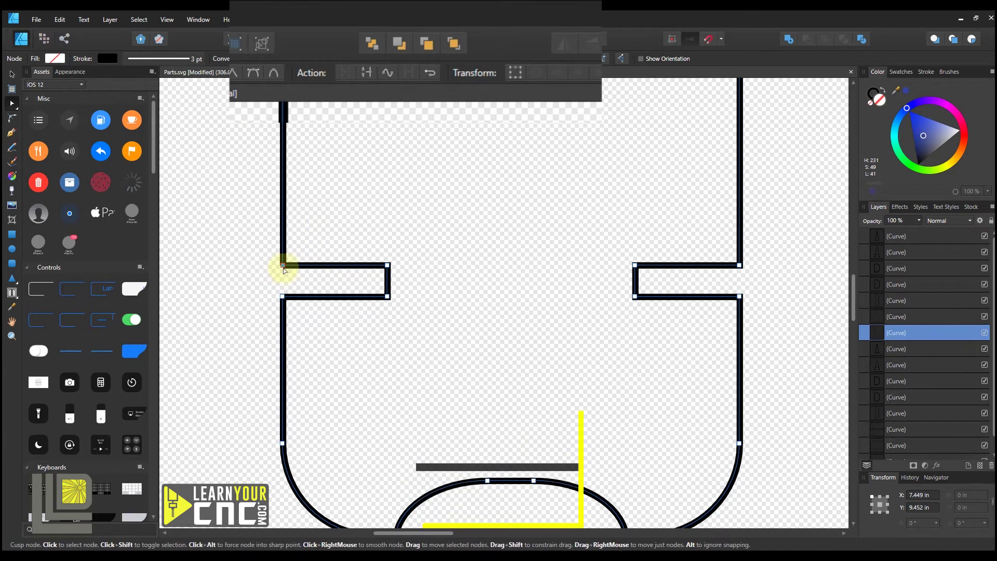
Break the tall A part's curve at the left notch's lower outer corner and both outer corners of the right notch
{"action": "left_click", "coordinate": [283, 297]}
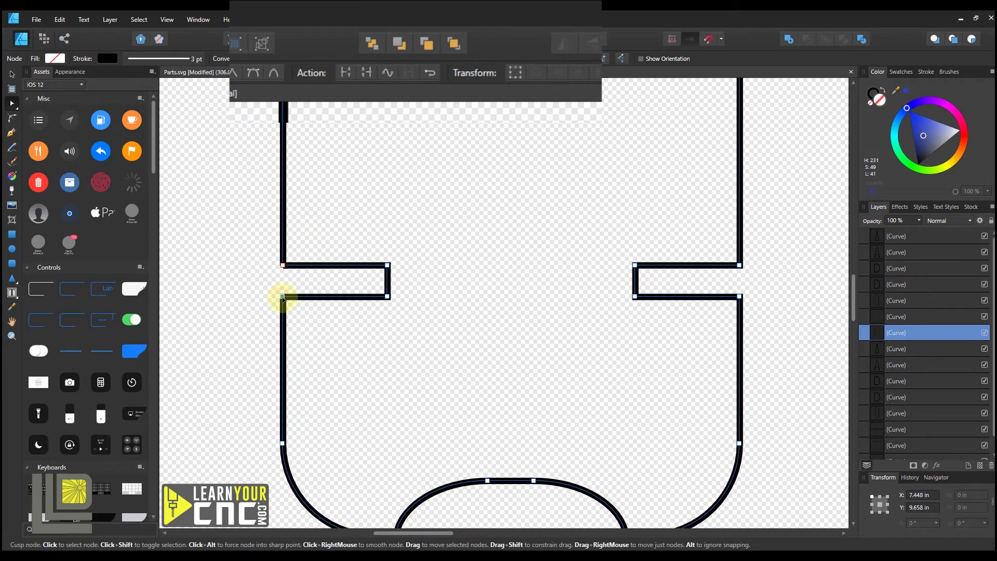
{"action": "left_click", "coordinate": [344, 72]}
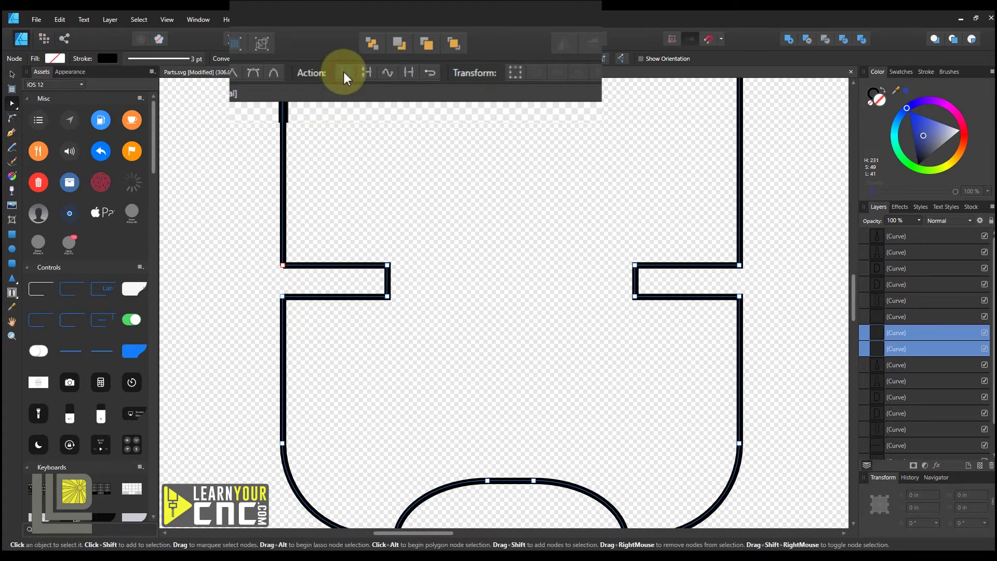
{"action": "left_click", "coordinate": [740, 266]}
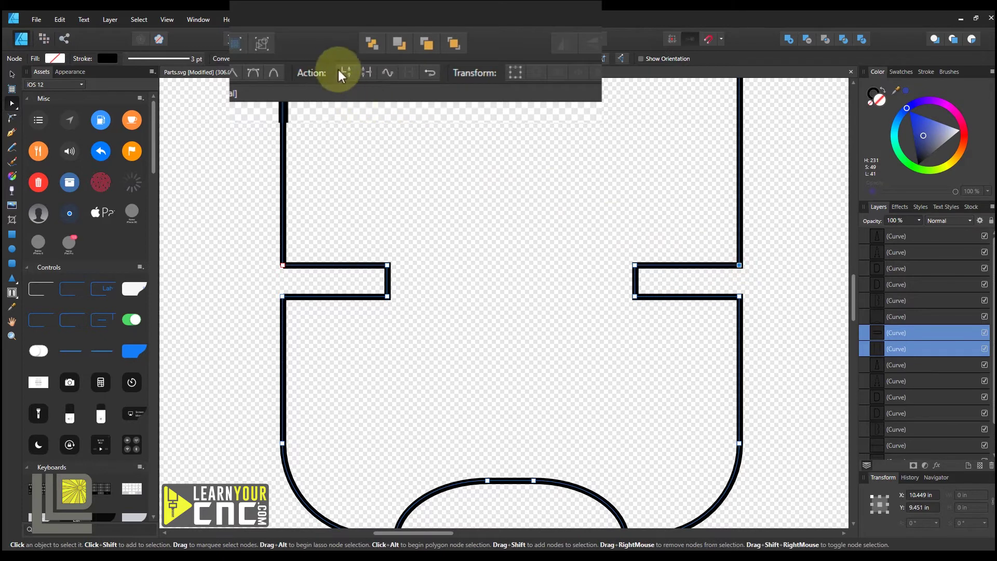
{"action": "left_click", "coordinate": [343, 72]}
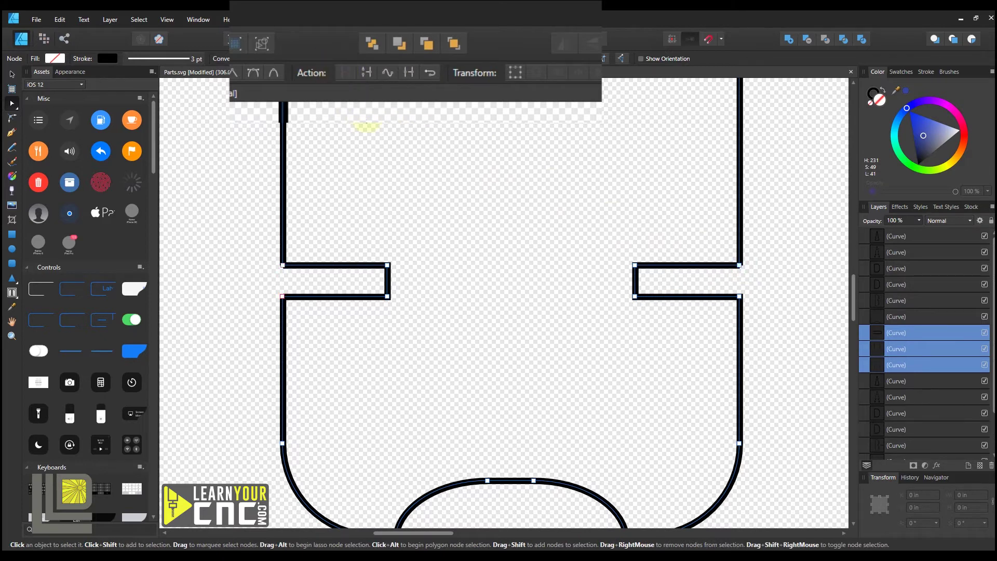
{"action": "left_click", "coordinate": [739, 295]}
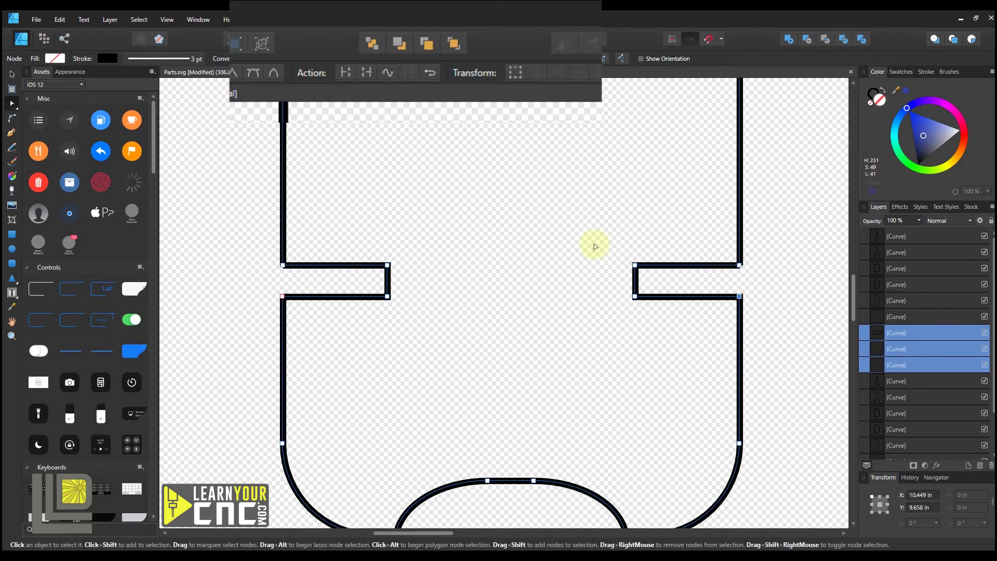
{"action": "left_click", "coordinate": [345, 70]}
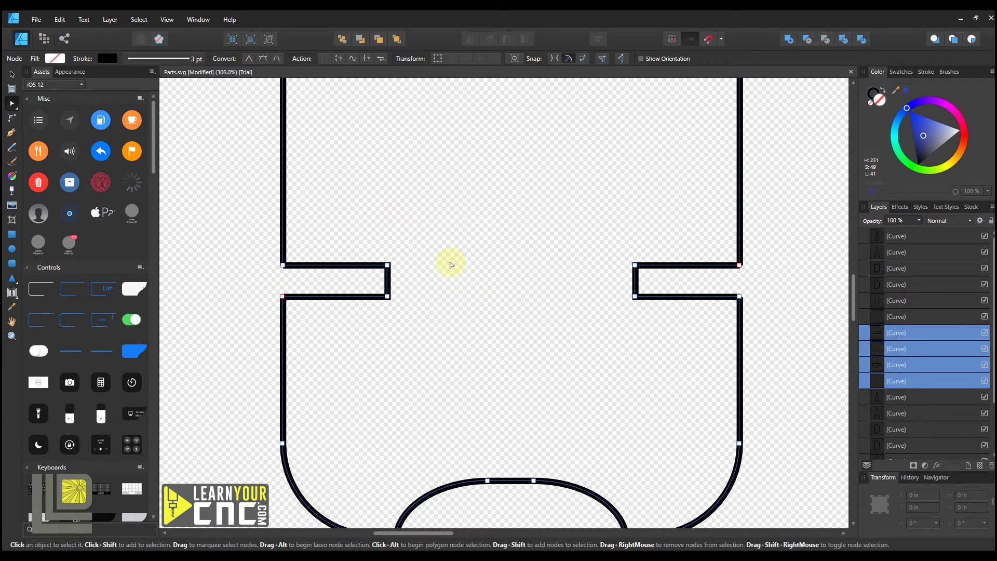
Deselect the curves and move the left and right notch pieces separately inward and up, away from the tall A part's outline
{"action": "left_click", "coordinate": [10, 71]}
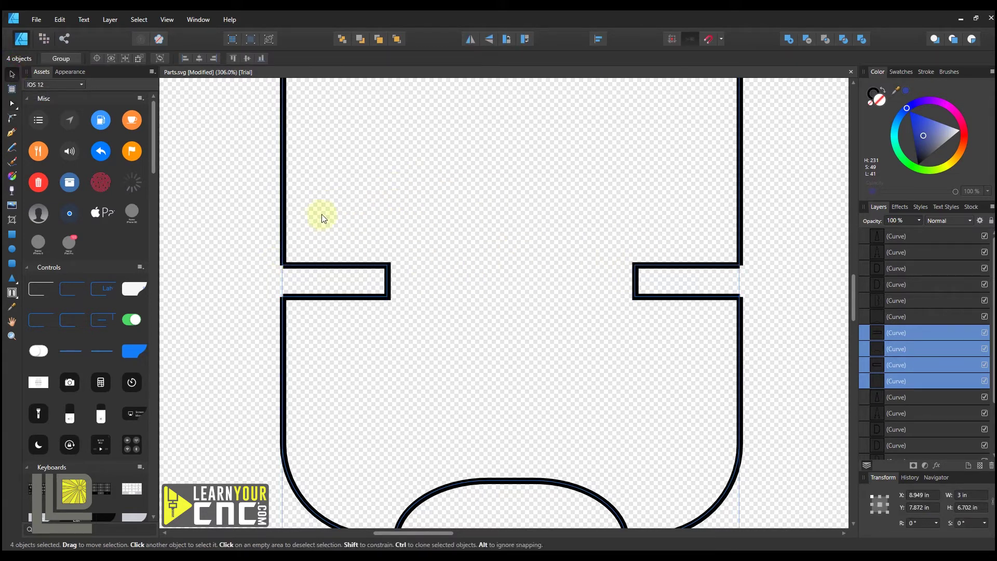
{"action": "left_click", "coordinate": [220, 179]}
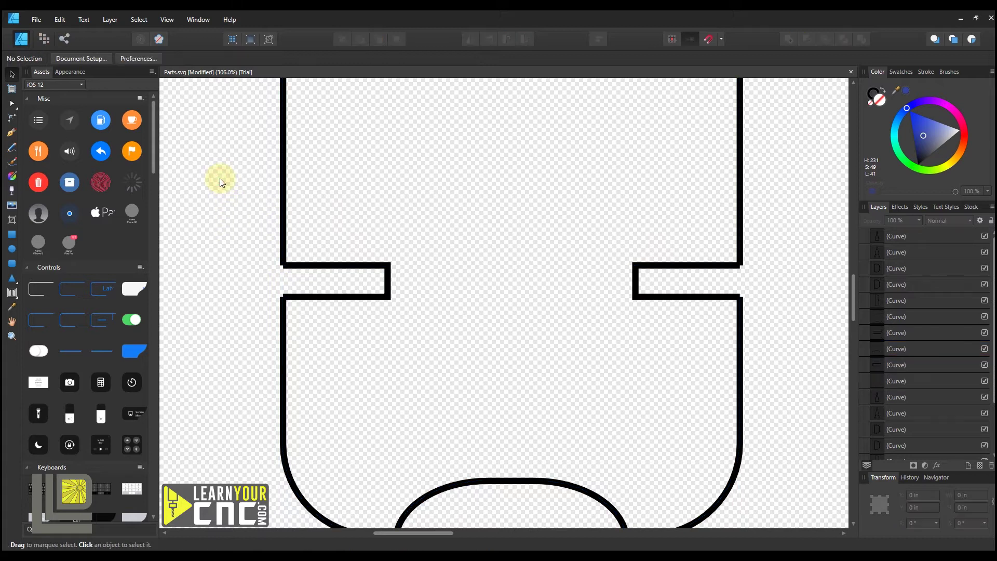
{"action": "left_click", "coordinate": [341, 268]}
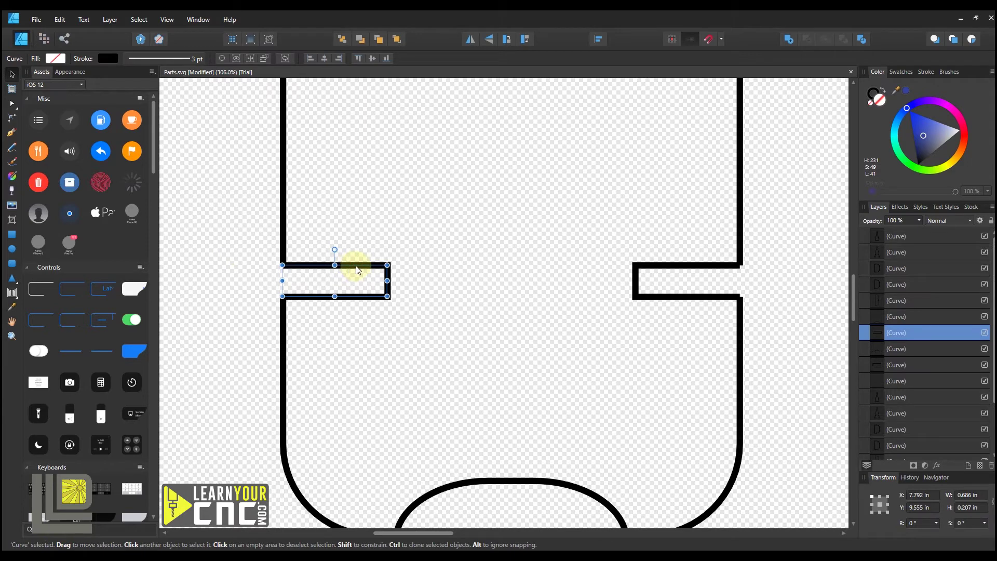
{"action": "left_click_drag", "start_coordinate": [356, 269], "coordinate": [397, 203]}
{"action": "left_click", "coordinate": [697, 272]}
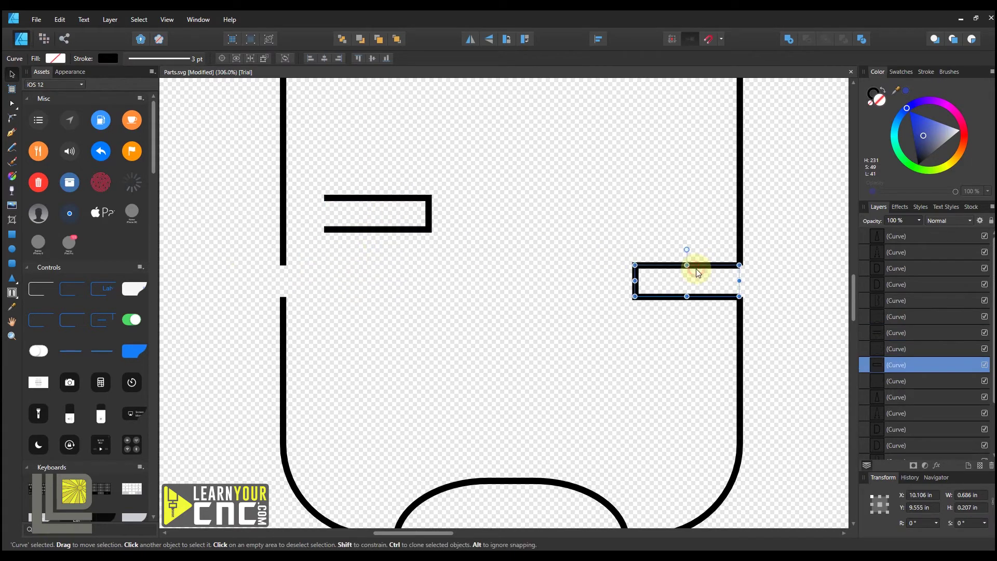
{"action": "left_click_drag", "start_coordinate": [697, 272], "coordinate": [630, 217]}
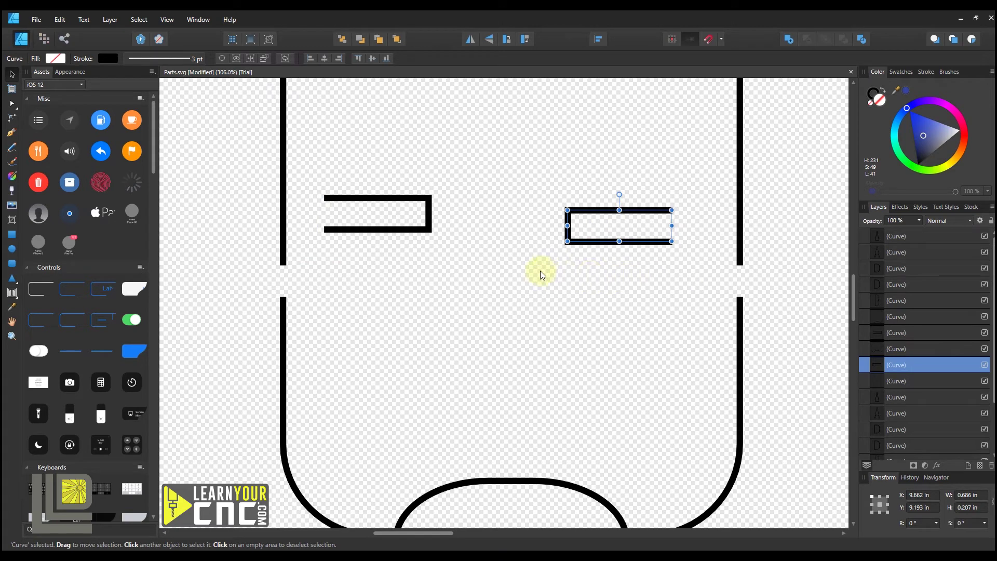
Undo the moves of both notch pieces on the tall A part and deselect everything
{"action": "key", "text": "ctrl+z"}
{"action": "key", "text": "ctrl+z"}
{"action": "key", "text": "ctrl+z"}
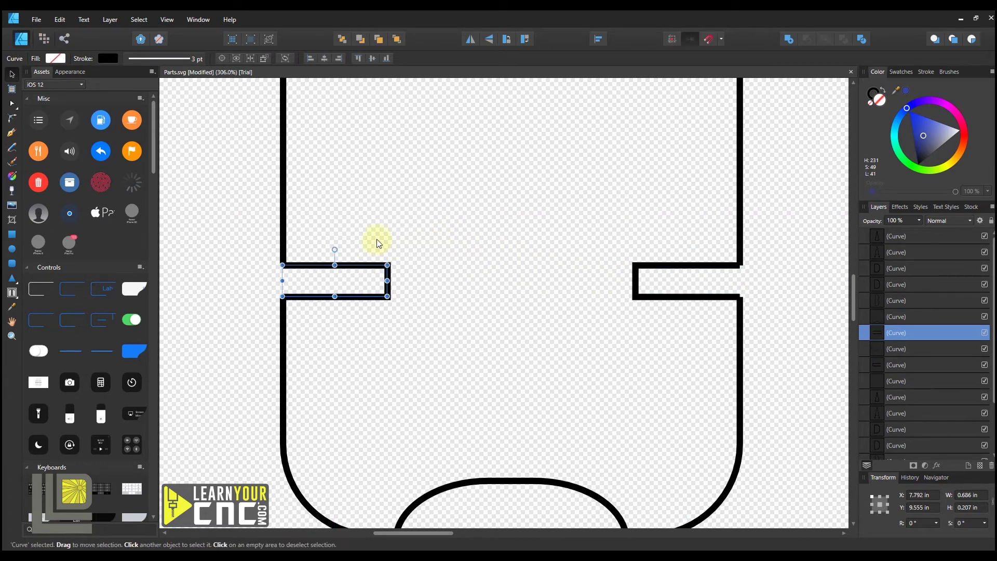
{"action": "left_click", "coordinate": [349, 214]}
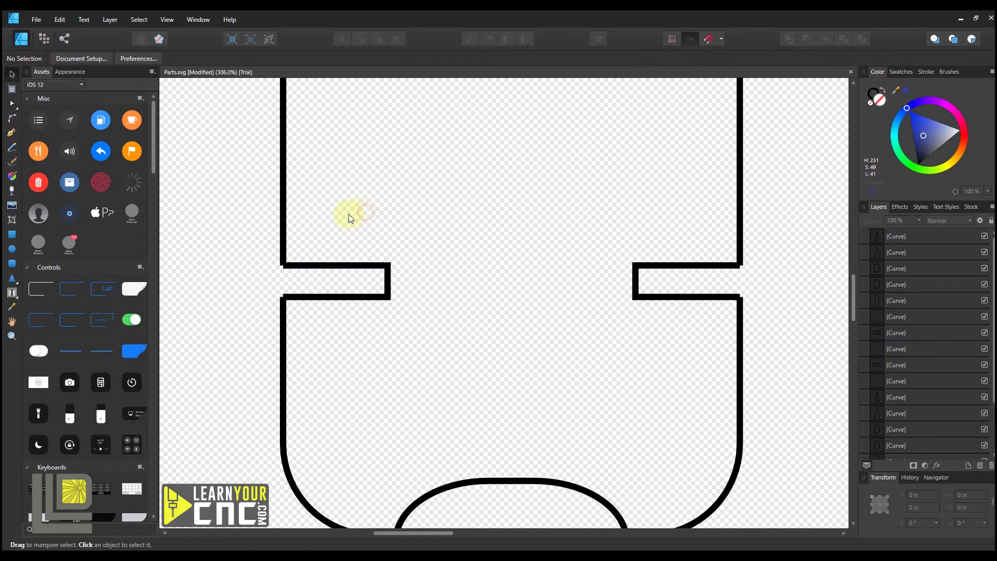
Set the left notch piece's height to 0.199 in
{"action": "left_click", "coordinate": [348, 265]}
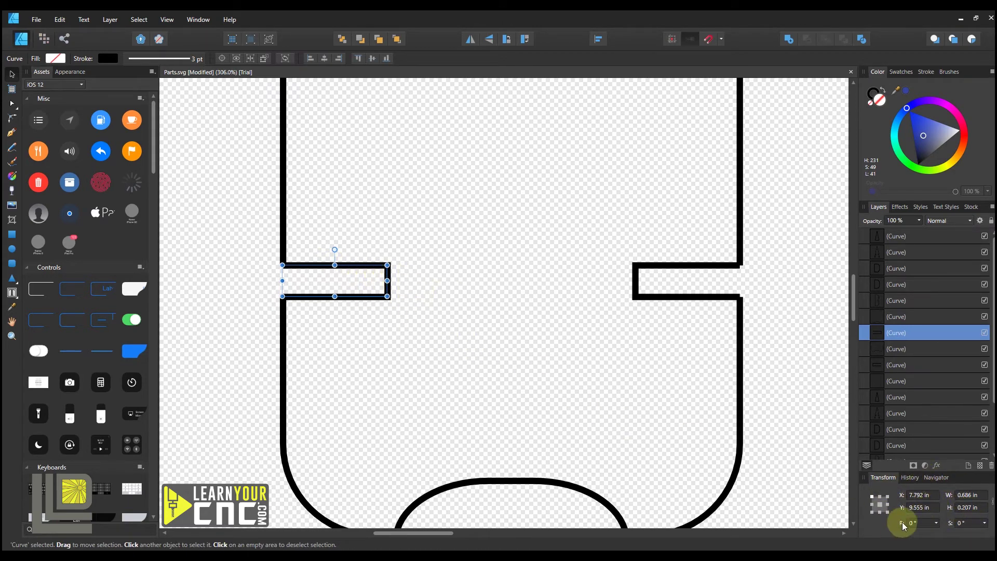
{"action": "left_click", "coordinate": [961, 507]}
{"action": "type", "text": "0"}
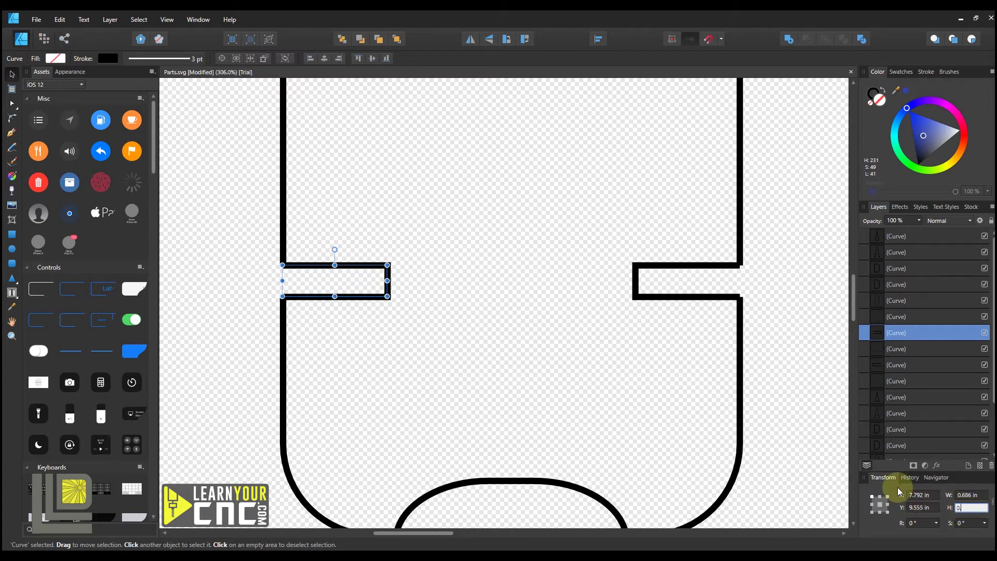
{"action": "type", "text": ".199"}
{"action": "key", "text": "Return"}
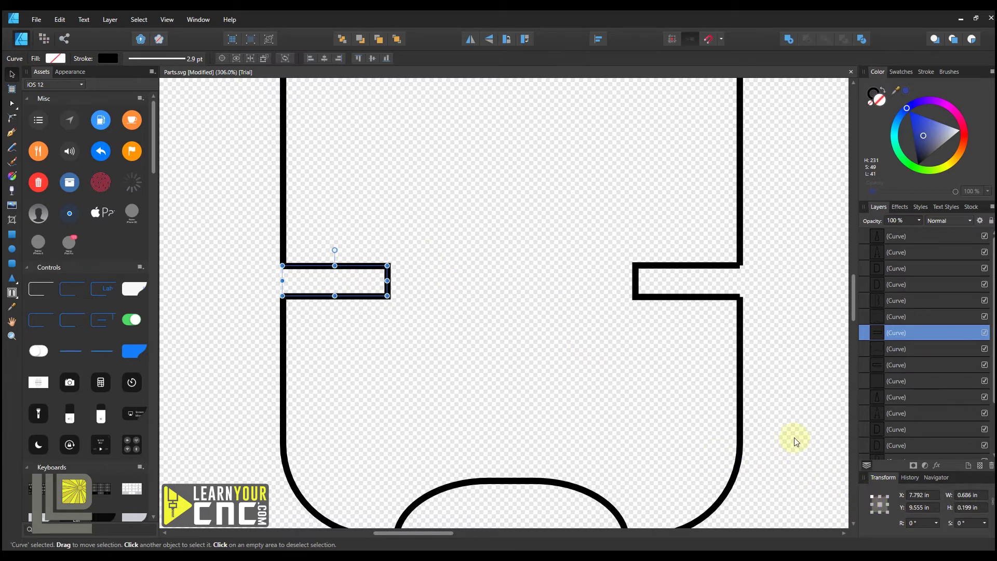
Set the right notch piece's height to 0.199 in
{"action": "left_click", "coordinate": [667, 270]}
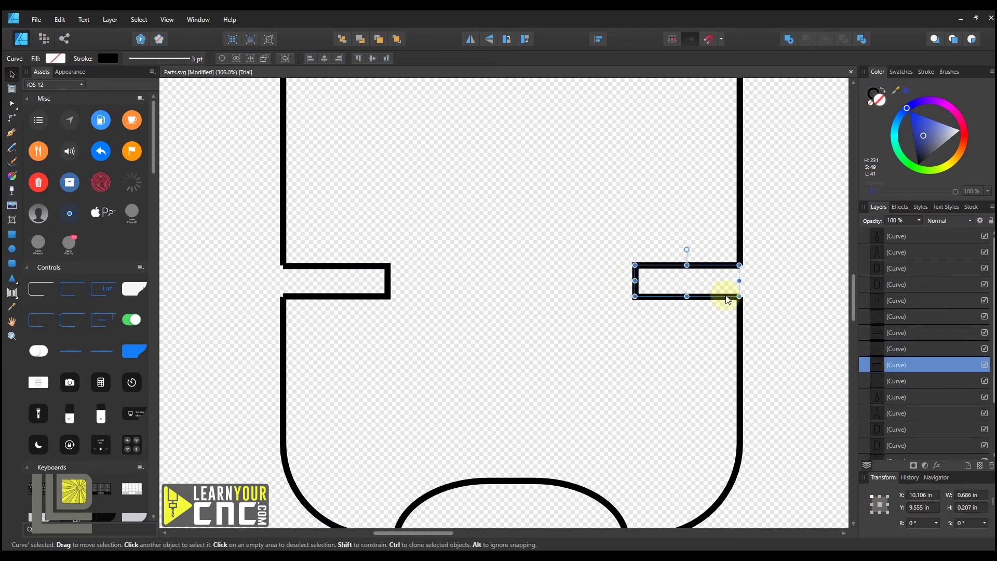
{"action": "left_click", "coordinate": [967, 508]}
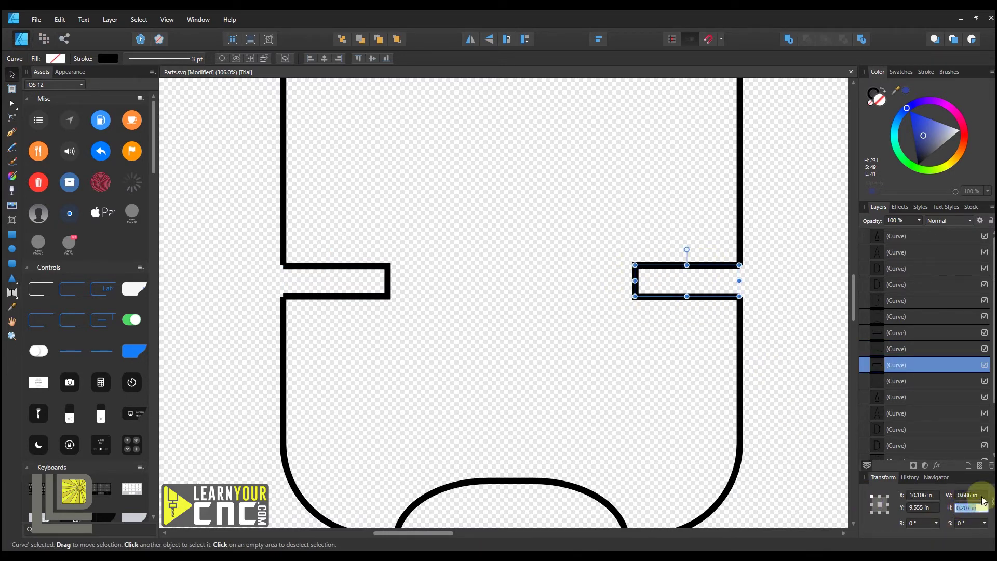
{"action": "type", "text": "0.199"}
{"action": "key", "text": "Return"}
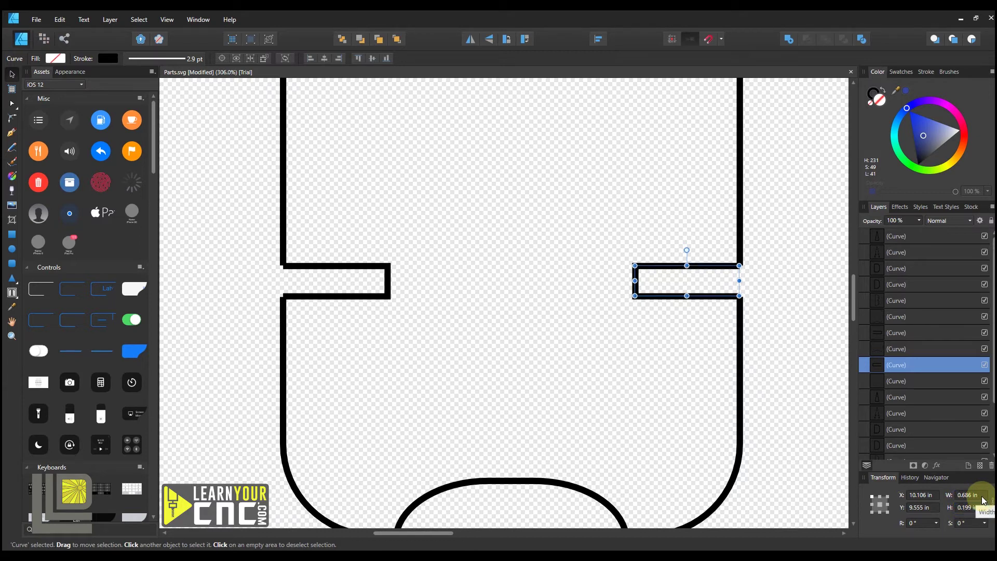
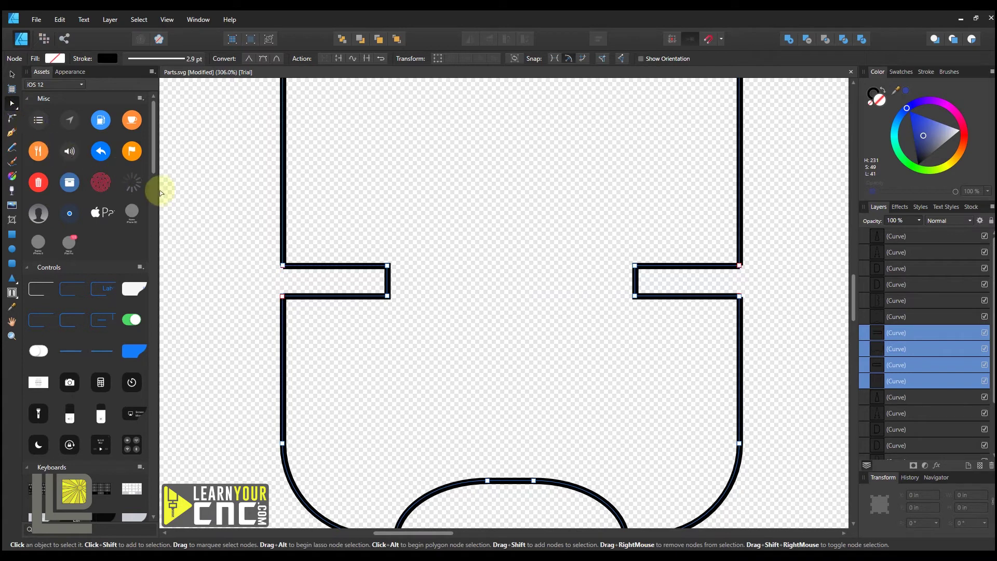
Snap the outline's end node onto the left notch's upper outer corner node and join the two curves there
{"action": "scroll", "coordinate": [277, 292], "scroll_direction": "up", "scroll_amount": 8}
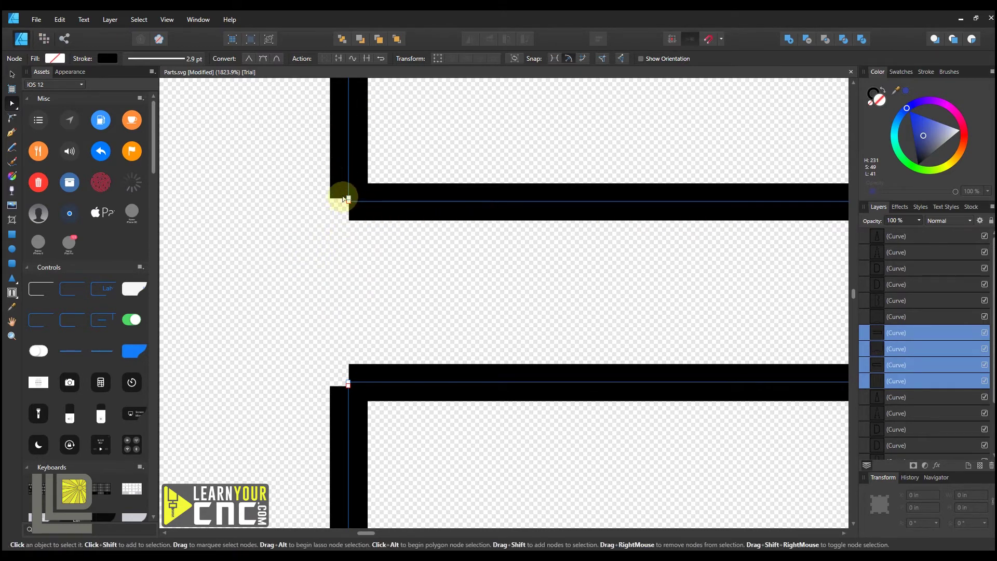
{"action": "scroll", "coordinate": [338, 196], "scroll_direction": "up", "scroll_amount": 5}
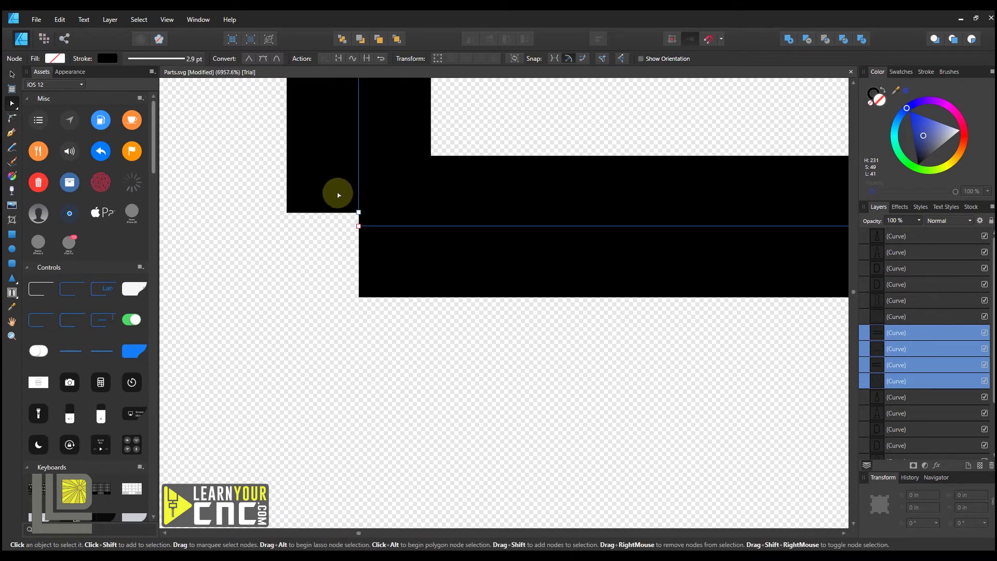
{"action": "left_click", "coordinate": [359, 226]}
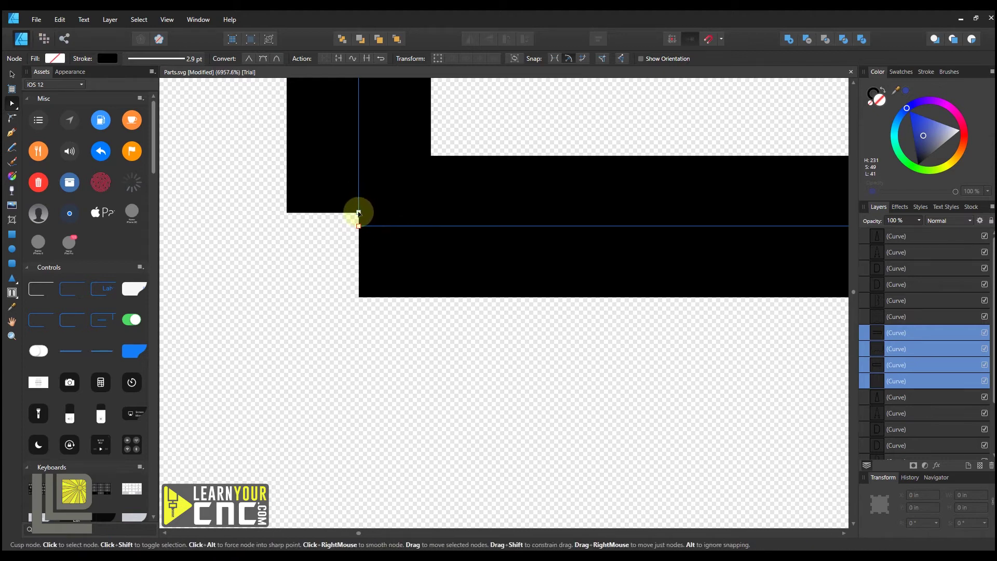
{"action": "left_click", "coordinate": [359, 212]}
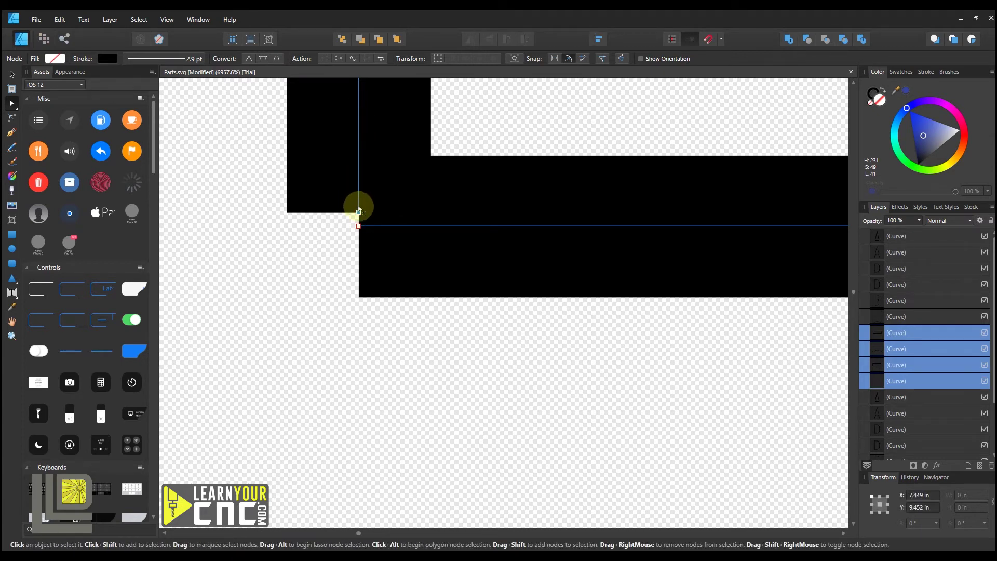
{"action": "left_click_drag", "start_coordinate": [358, 212], "coordinate": [358, 226]}
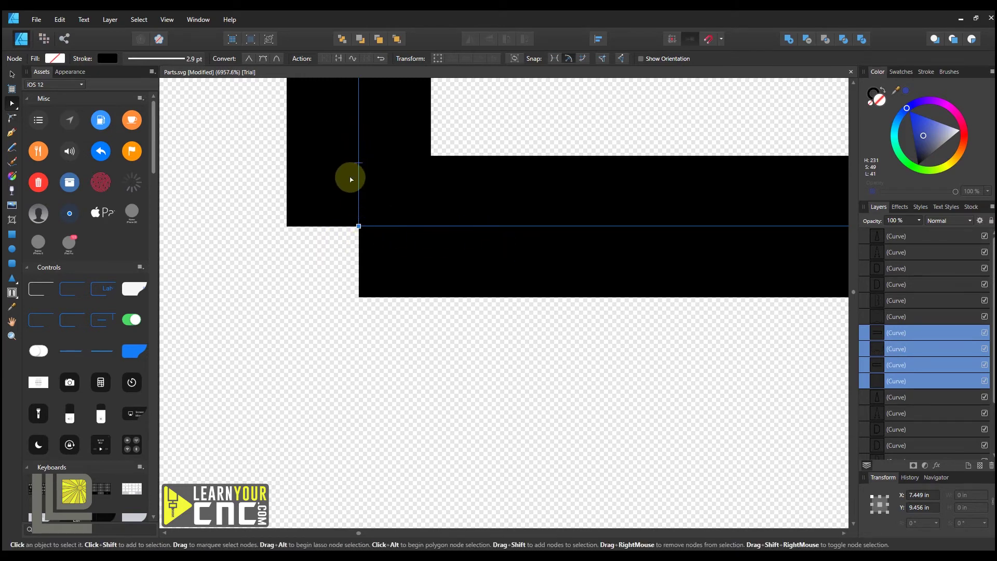
{"action": "left_click_drag", "start_coordinate": [452, 135], "coordinate": [251, 312]}
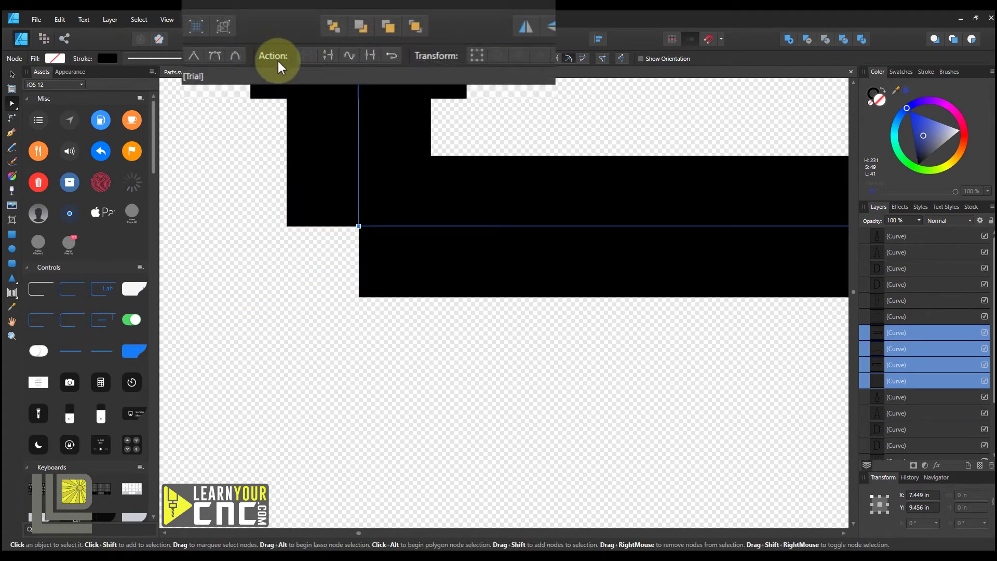
{"action": "left_click", "coordinate": [369, 55]}
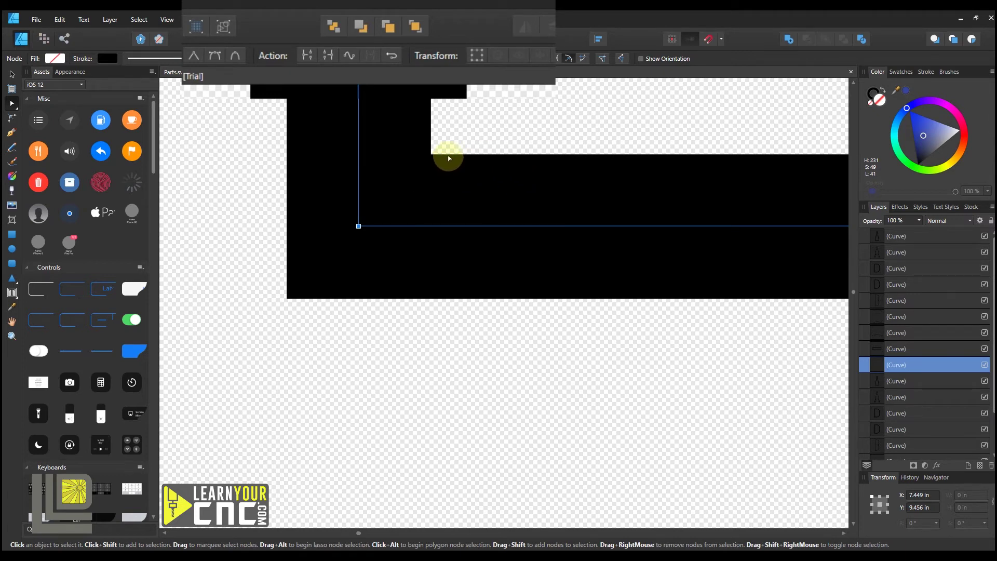
{"action": "key", "text": "ctrl+z"}
Snap the lower outline's end node up onto the left notch's lower outer corner node and join the curves
{"action": "scroll", "coordinate": [435, 135], "scroll_direction": "down", "scroll_amount": 5}
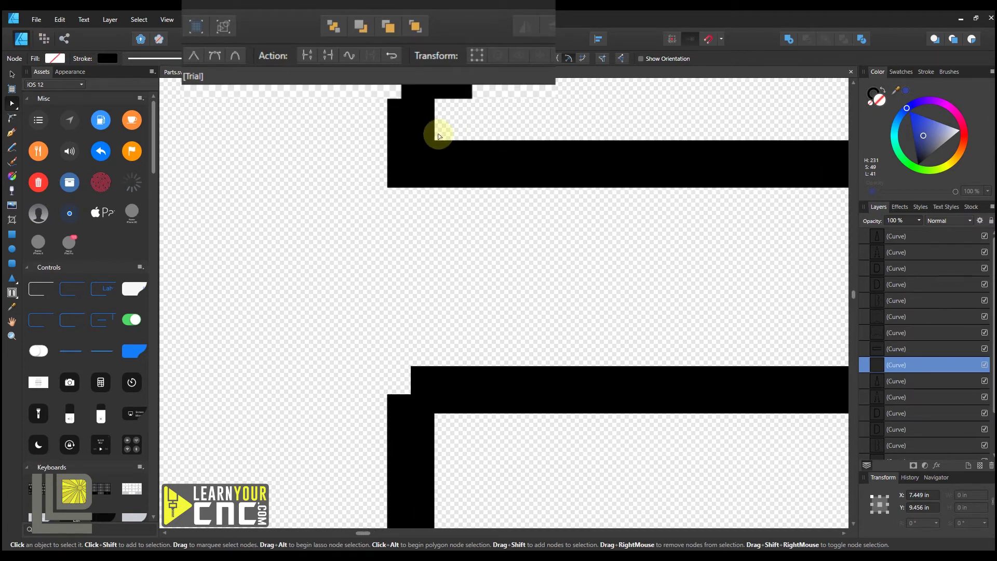
{"action": "scroll", "coordinate": [424, 390], "scroll_direction": "up", "scroll_amount": 5}
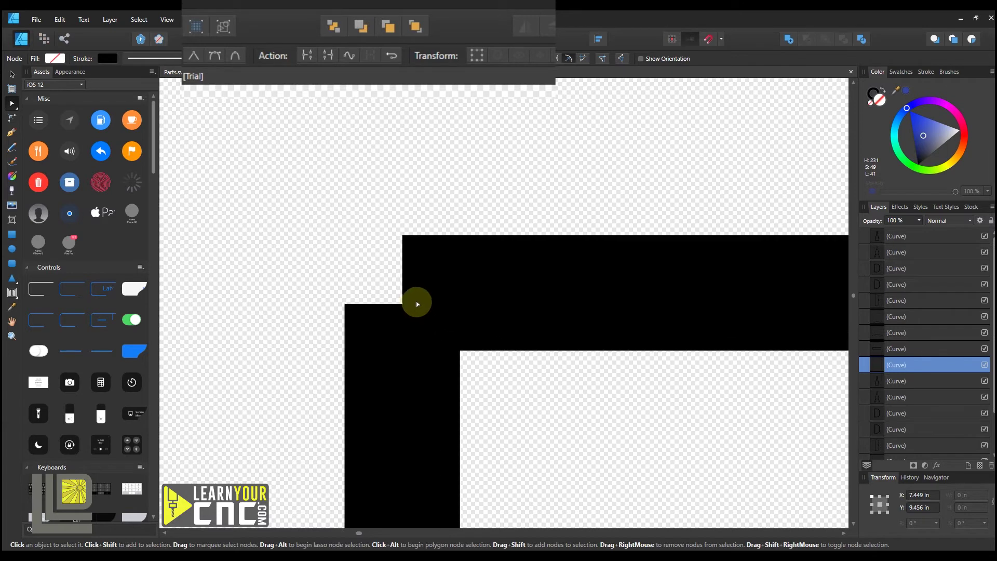
{"action": "left_click", "coordinate": [404, 387], "text": "shift"}
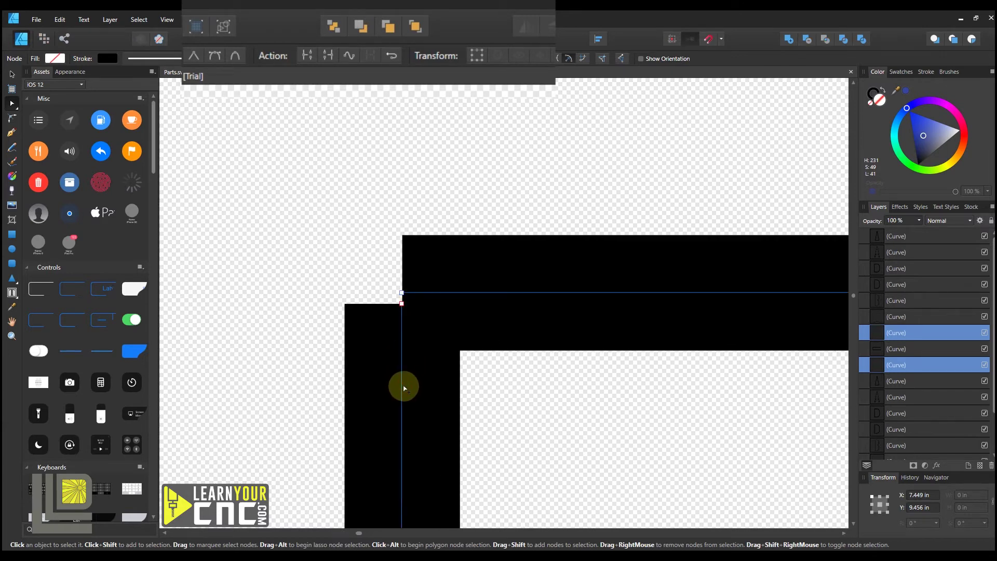
{"action": "left_click", "coordinate": [402, 305]}
{"action": "left_click_drag", "start_coordinate": [401, 303], "coordinate": [401, 292]}
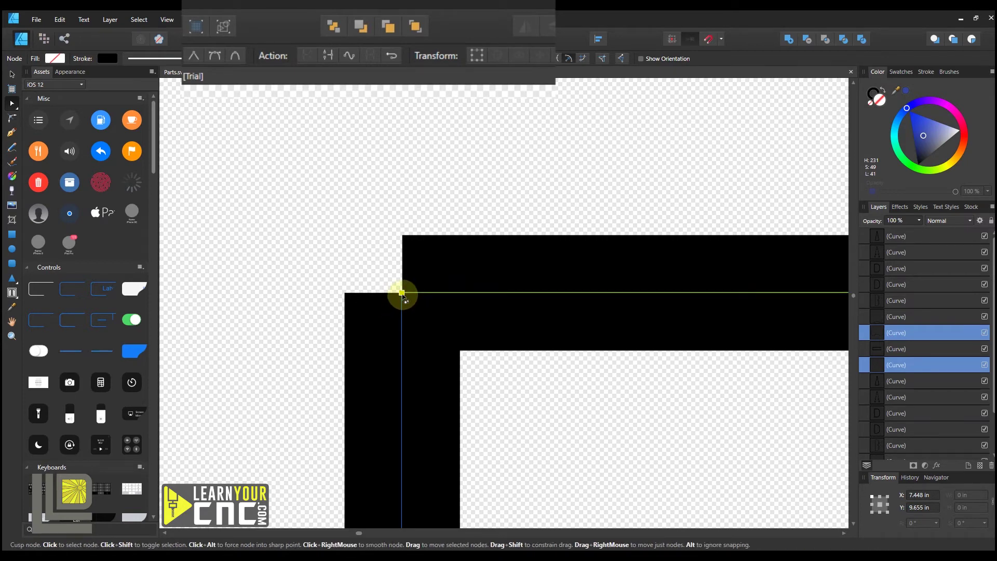
{"action": "left_click_drag", "start_coordinate": [449, 203], "coordinate": [328, 351]}
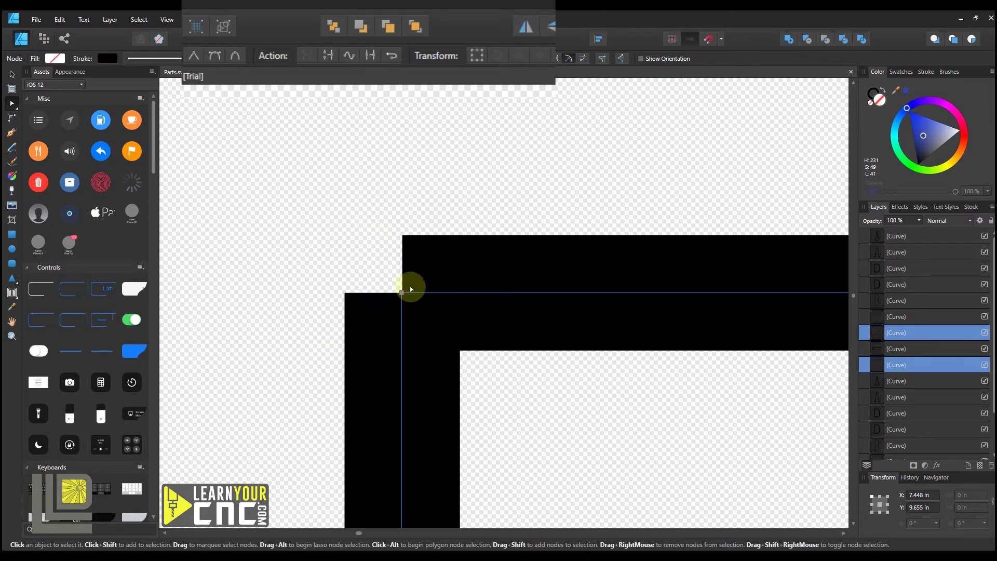
{"action": "left_click", "coordinate": [372, 56]}
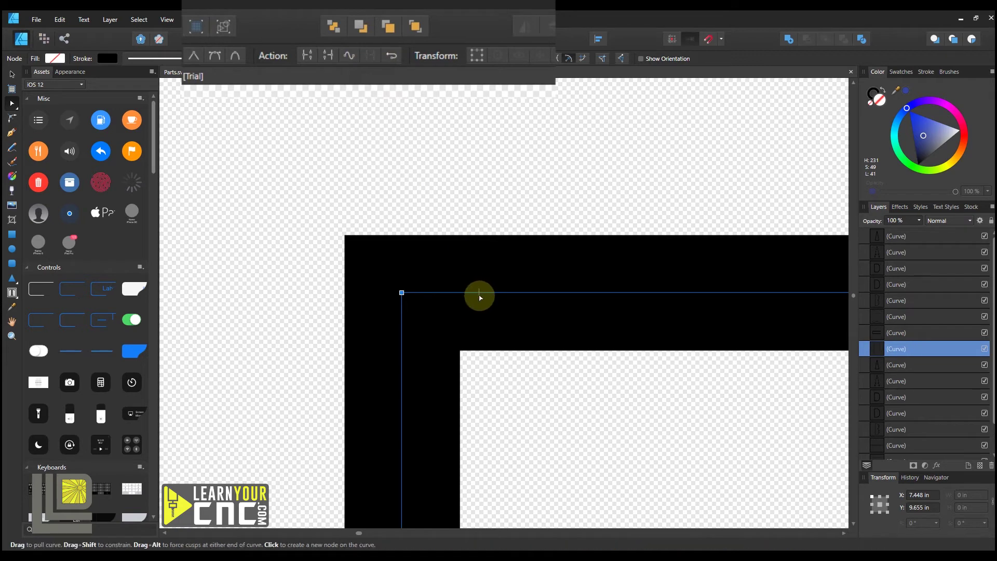
Select the right notch piece with the outline and snap the outline's two end nodes onto the notch's upper and lower outer nodes
{"action": "scroll", "coordinate": [382, 309], "scroll_direction": "down", "scroll_amount": 5}
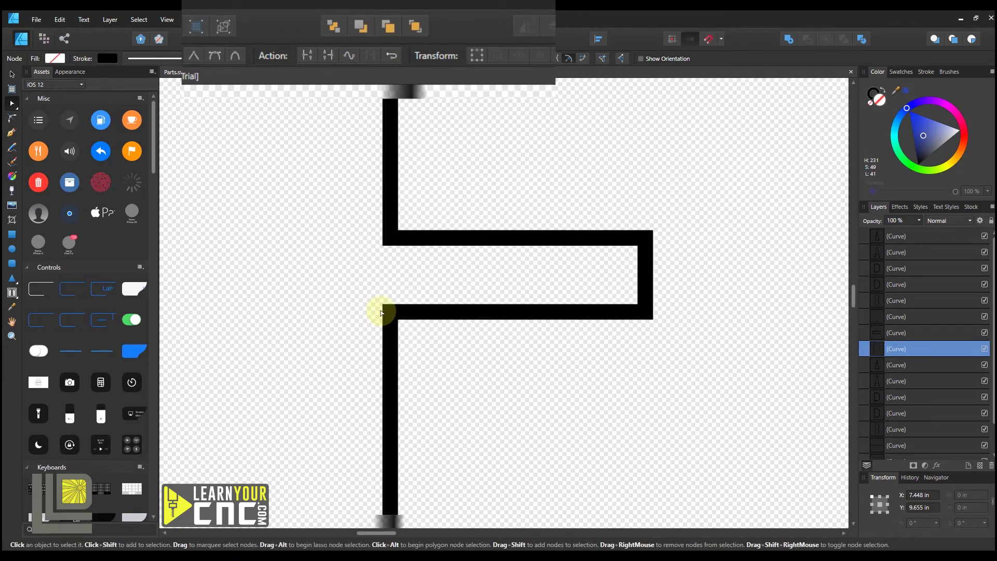
{"action": "scroll", "coordinate": [382, 312], "scroll_direction": "down", "scroll_amount": 3}
{"action": "left_click", "coordinate": [388, 217]}
{"action": "left_click", "coordinate": [387, 311]}
{"action": "scroll", "coordinate": [333, 283], "scroll_direction": "down", "scroll_amount": 2}
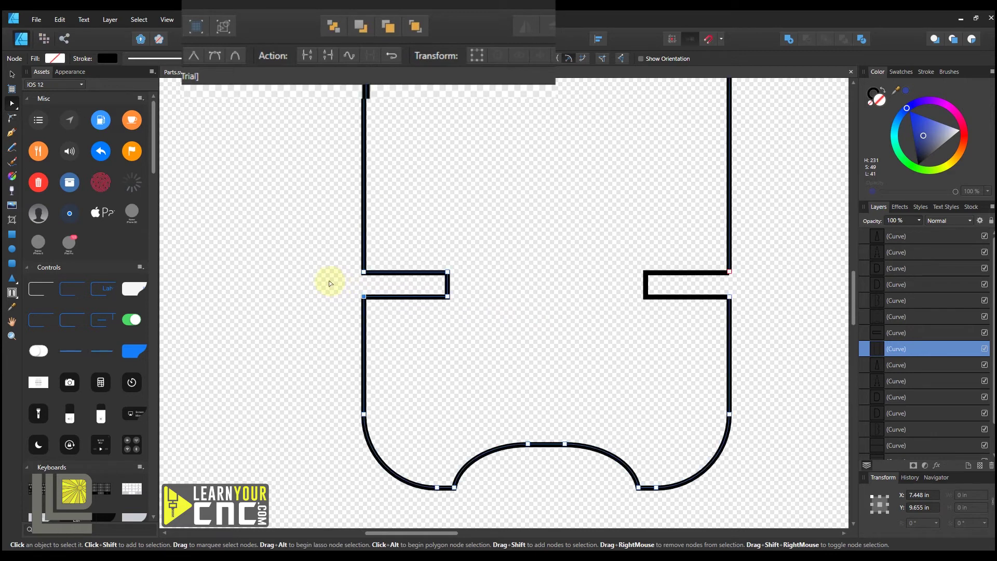
{"action": "scroll", "coordinate": [670, 284], "scroll_direction": "up", "scroll_amount": 6}
{"action": "scroll", "coordinate": [623, 277], "scroll_direction": "up", "scroll_amount": 5}
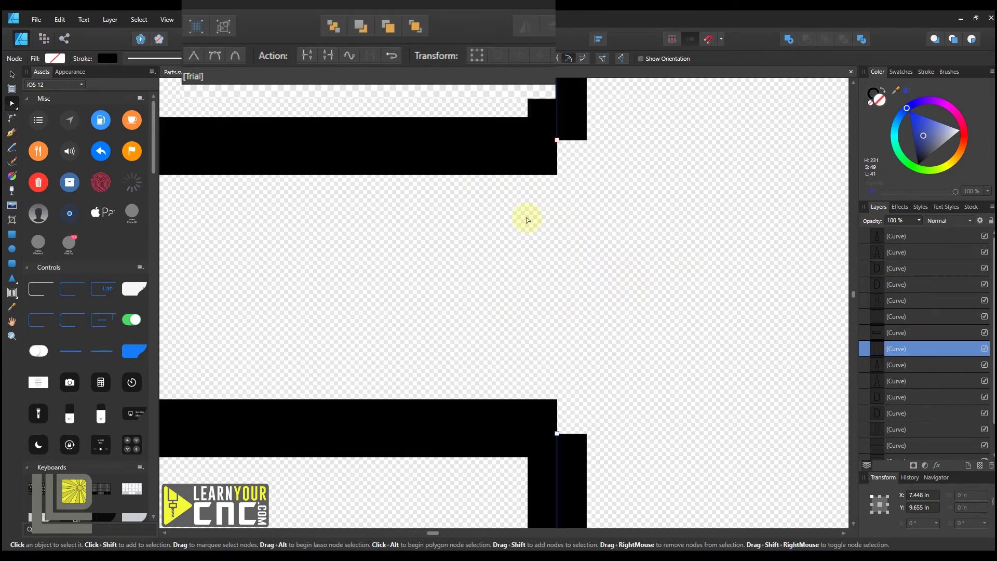
{"action": "left_click", "coordinate": [449, 148], "text": "shift"}
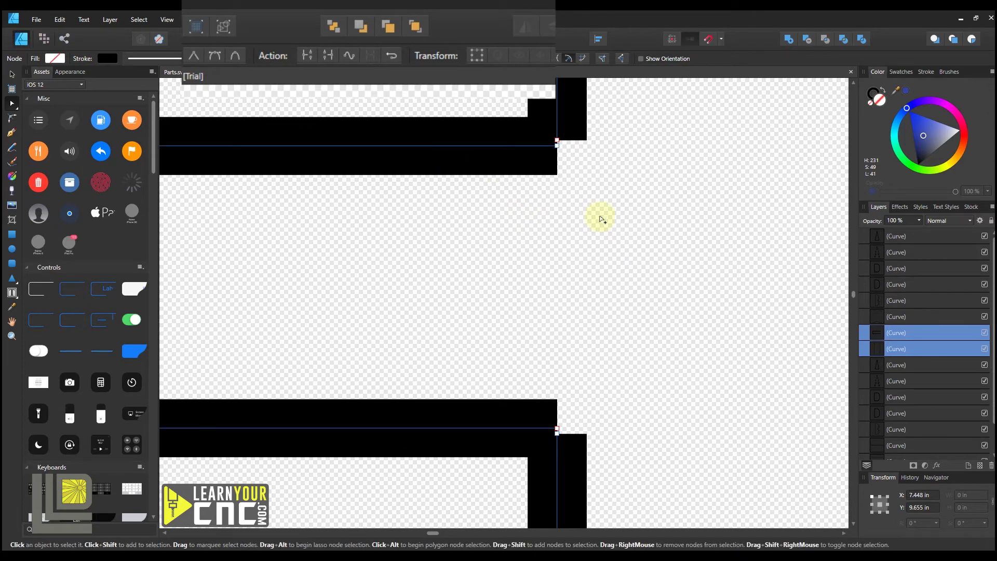
{"action": "left_click", "coordinate": [557, 141]}
{"action": "left_click_drag", "start_coordinate": [557, 140], "coordinate": [556, 146]}
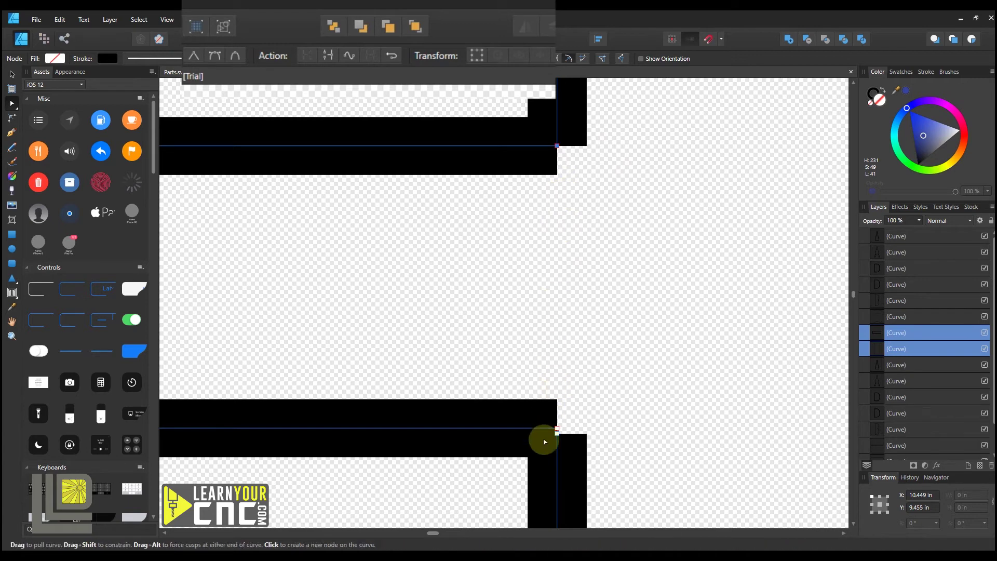
{"action": "left_click_drag", "start_coordinate": [557, 432], "coordinate": [557, 427]}
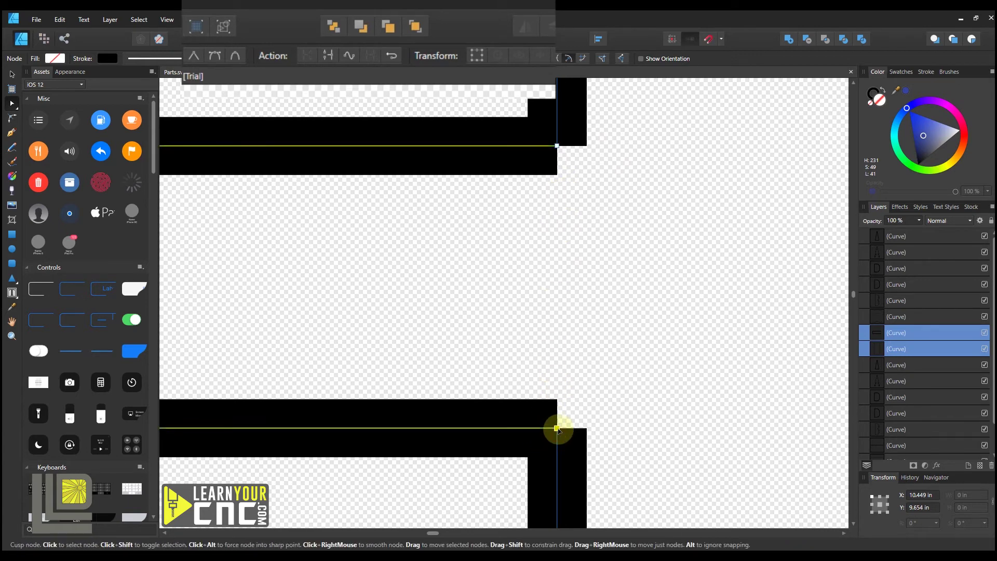
Join the outline and notch curves at the right notch's lower and upper outer corners
{"action": "left_click_drag", "start_coordinate": [597, 390], "coordinate": [516, 465]}
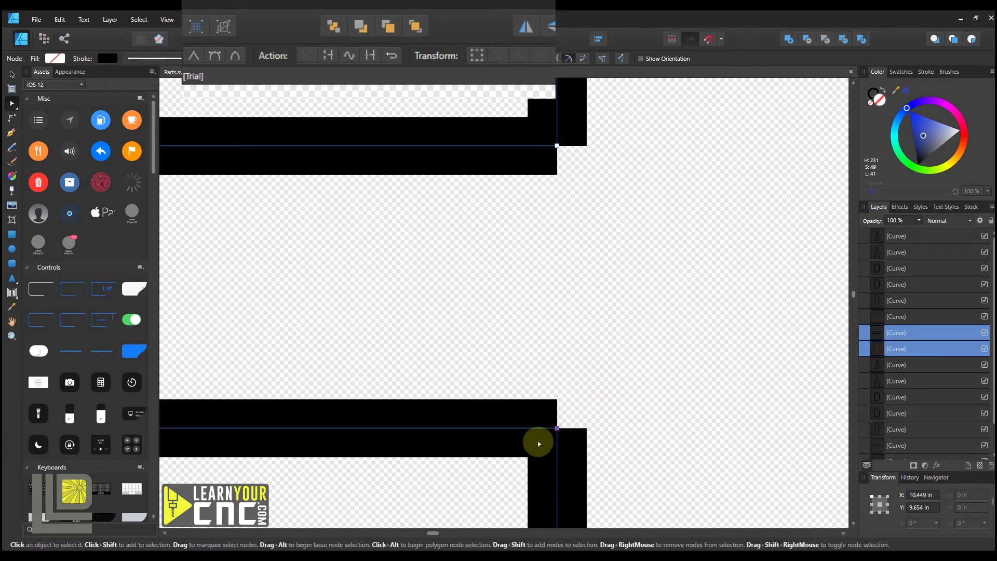
{"action": "left_click", "coordinate": [372, 55]}
{"action": "left_click_drag", "start_coordinate": [609, 103], "coordinate": [535, 165]}
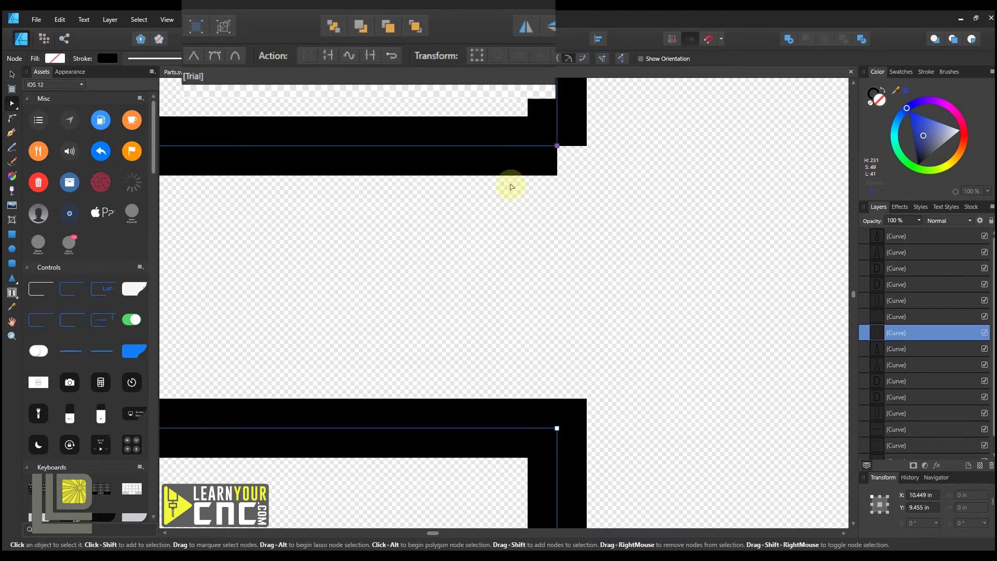
{"action": "left_click", "coordinate": [370, 56]}
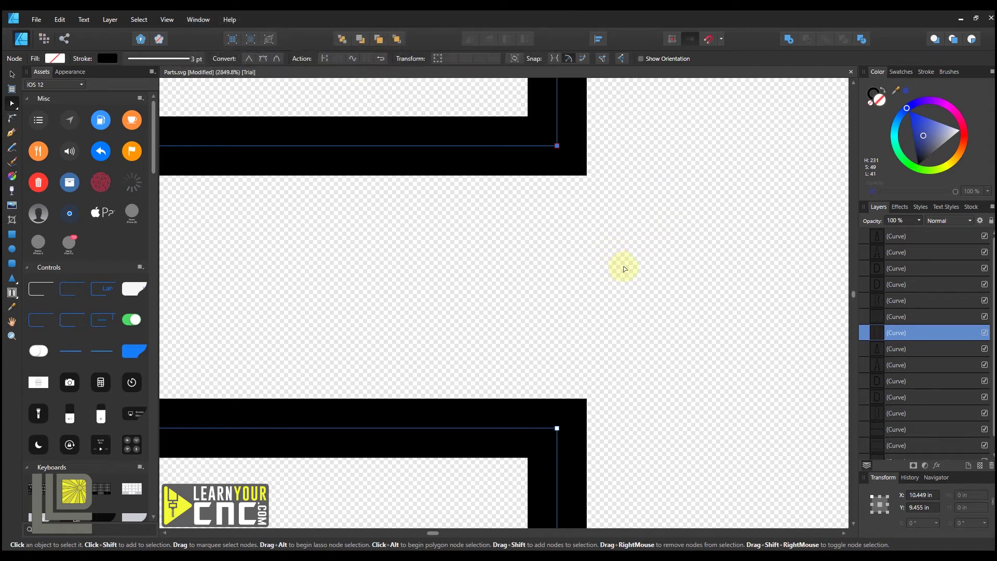
Draw a rectangle about 0.83 in wide and 0.27 in high inside the tall A part, above its right notch
{"action": "scroll", "coordinate": [648, 309], "scroll_direction": "down", "scroll_amount": 10}
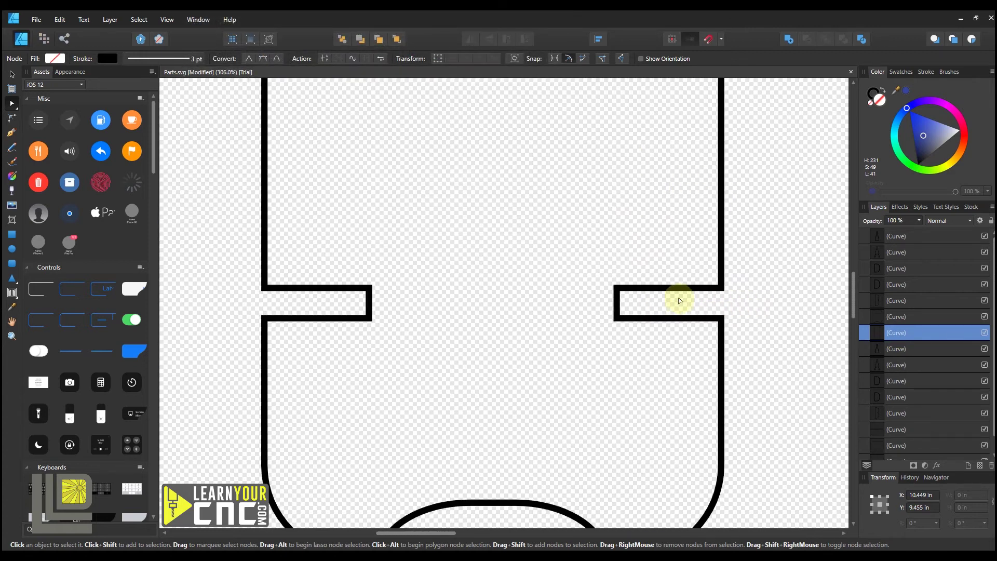
{"action": "scroll", "coordinate": [677, 303], "scroll_direction": "down", "scroll_amount": 2}
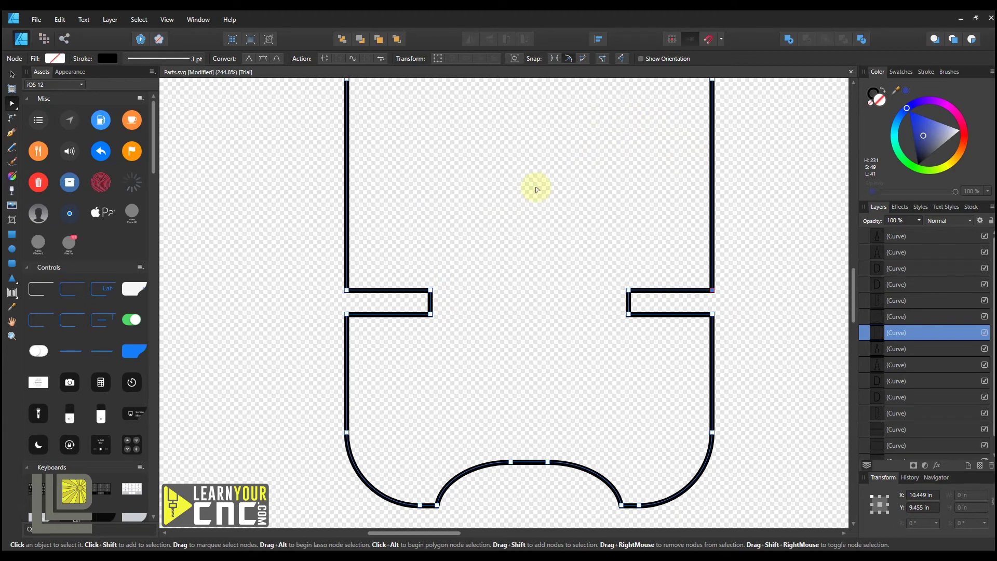
{"action": "left_click", "coordinate": [13, 235]}
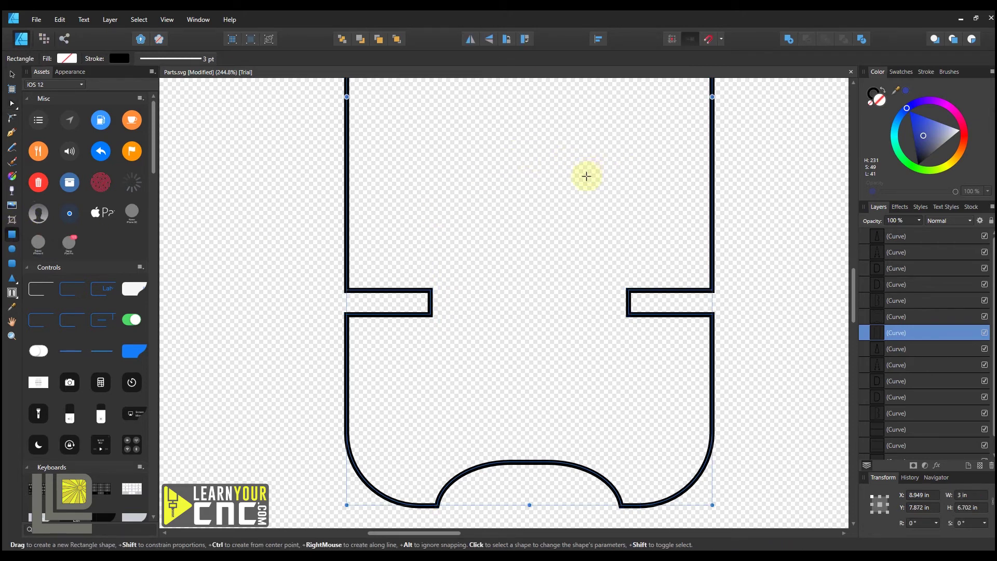
{"action": "left_click_drag", "start_coordinate": [588, 178], "coordinate": [689, 145]}
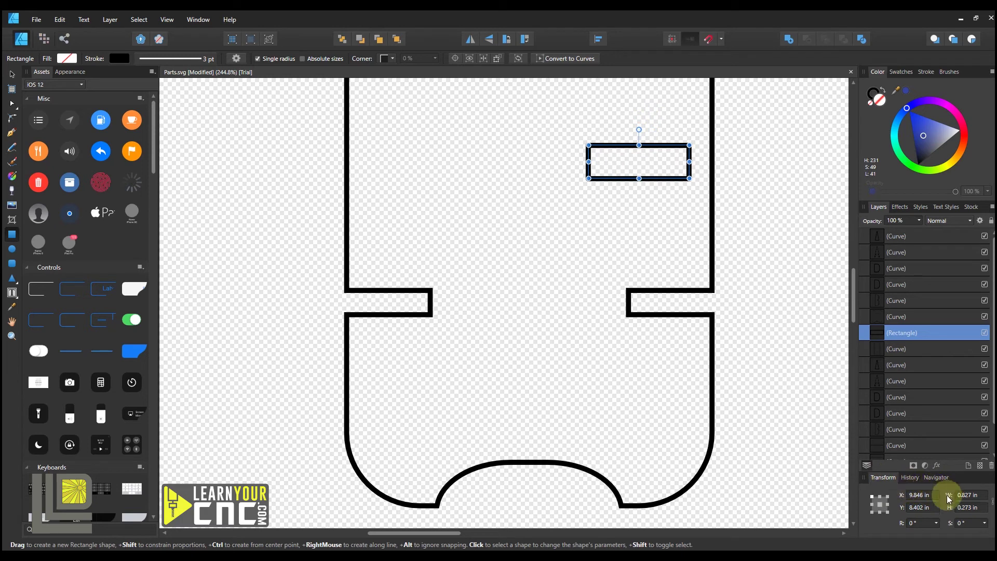
Set the rectangle's width to 0.75 in and its height to 0.199 in
{"action": "left_click", "coordinate": [978, 495]}
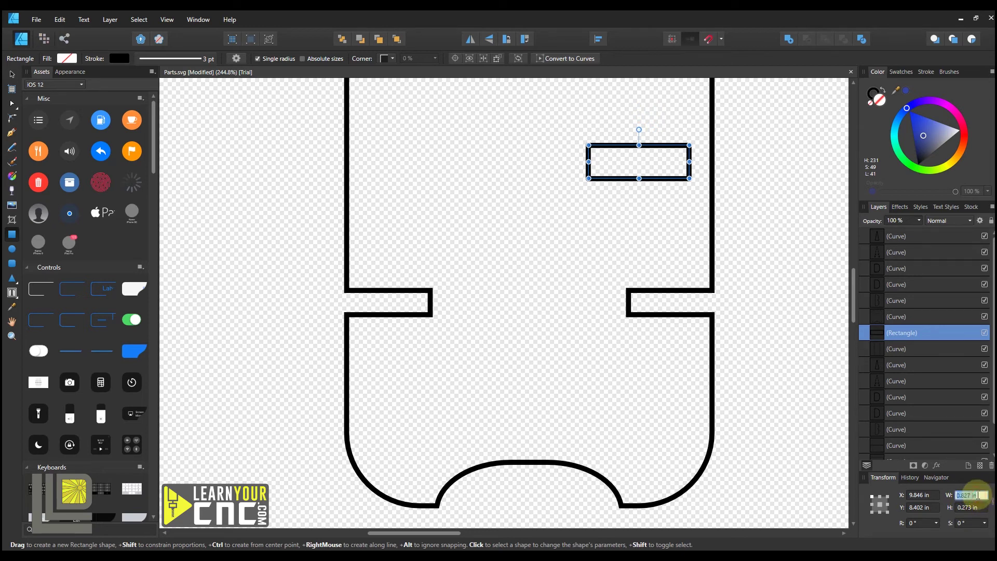
{"action": "type", "text": "0."}
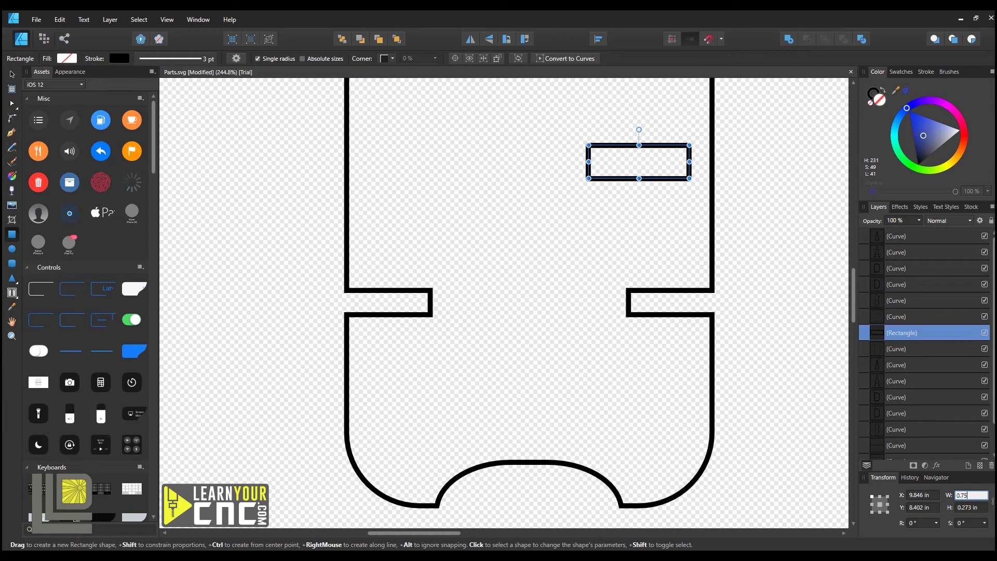
{"action": "type", "text": "75"}
{"action": "key", "text": "Return"}
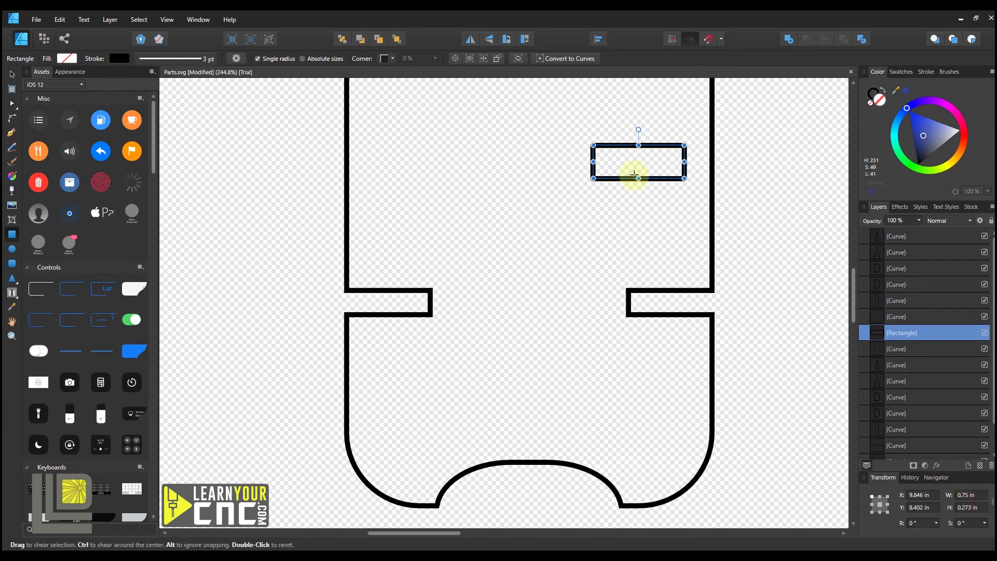
{"action": "left_click", "coordinate": [965, 508]}
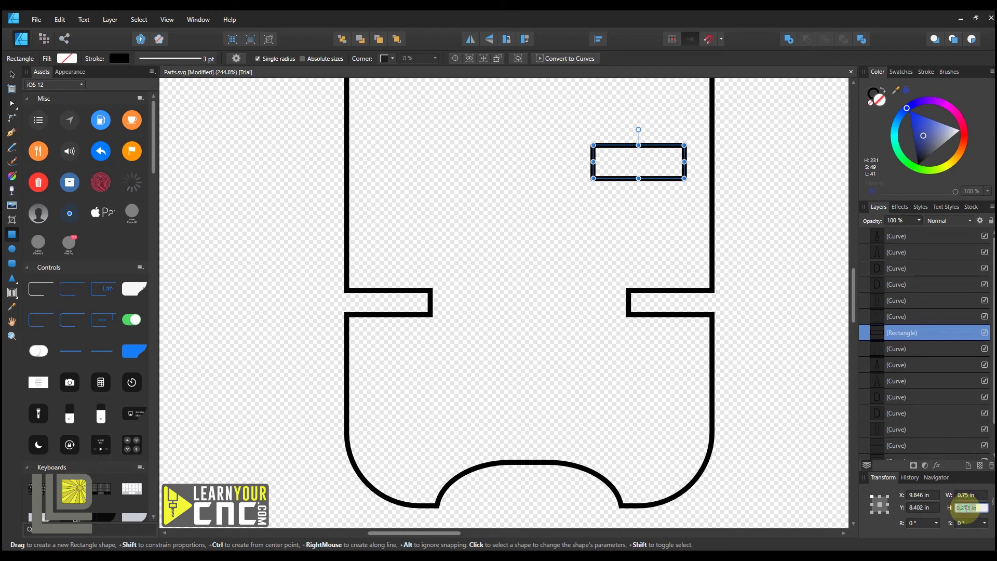
{"action": "type", "text": "0"}
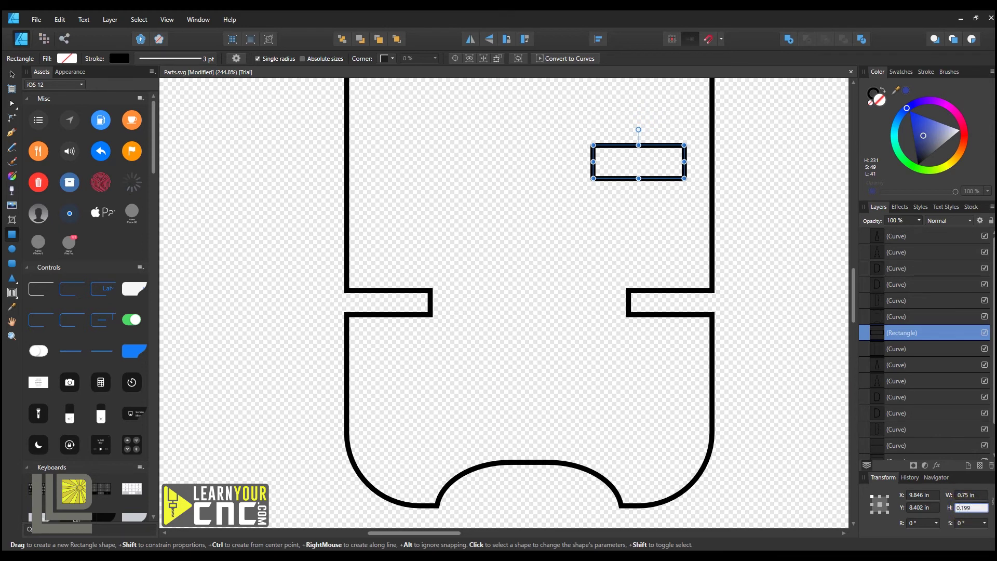
{"action": "type", "text": ".199"}
{"action": "key", "text": "Return"}
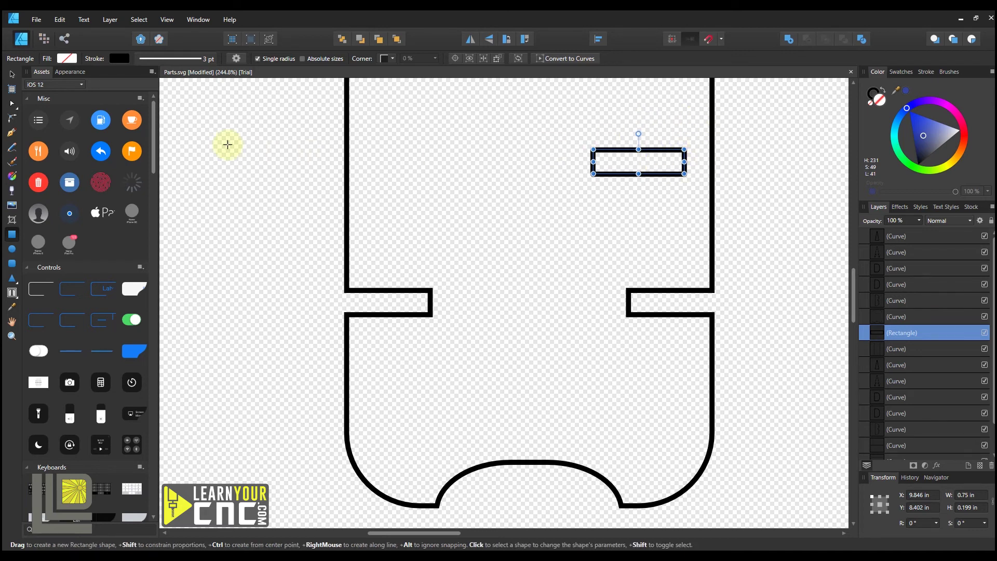
Select the rectangle together with the tall A part's outline and align their right edges
{"action": "left_click", "coordinate": [10, 76]}
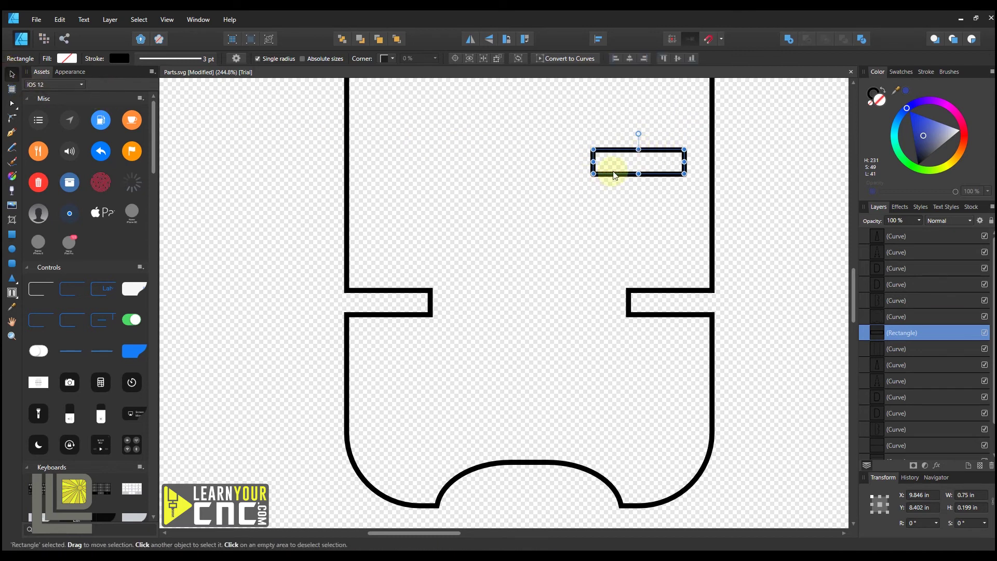
{"action": "left_click", "coordinate": [712, 142], "text": "shift"}
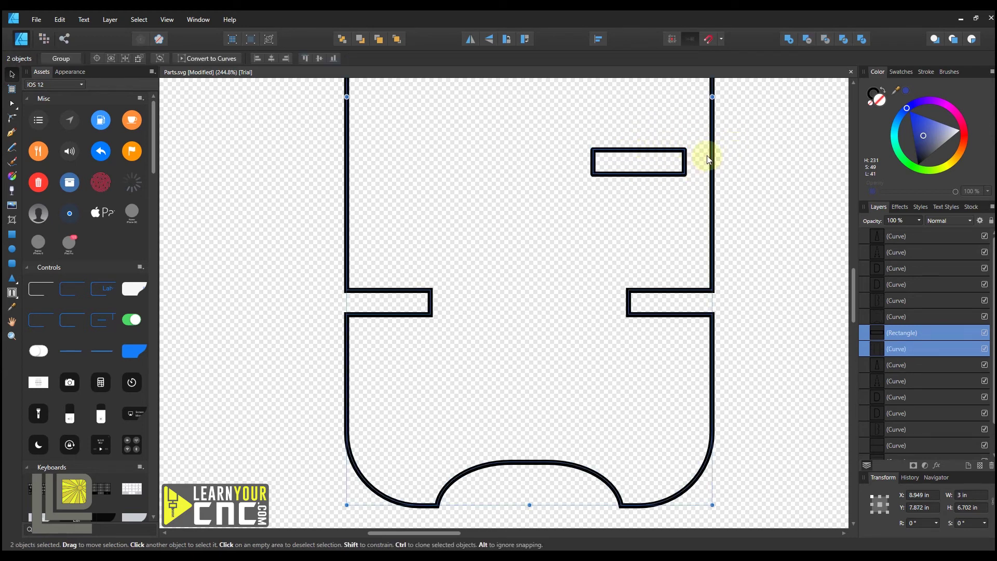
{"action": "left_click", "coordinate": [597, 40]}
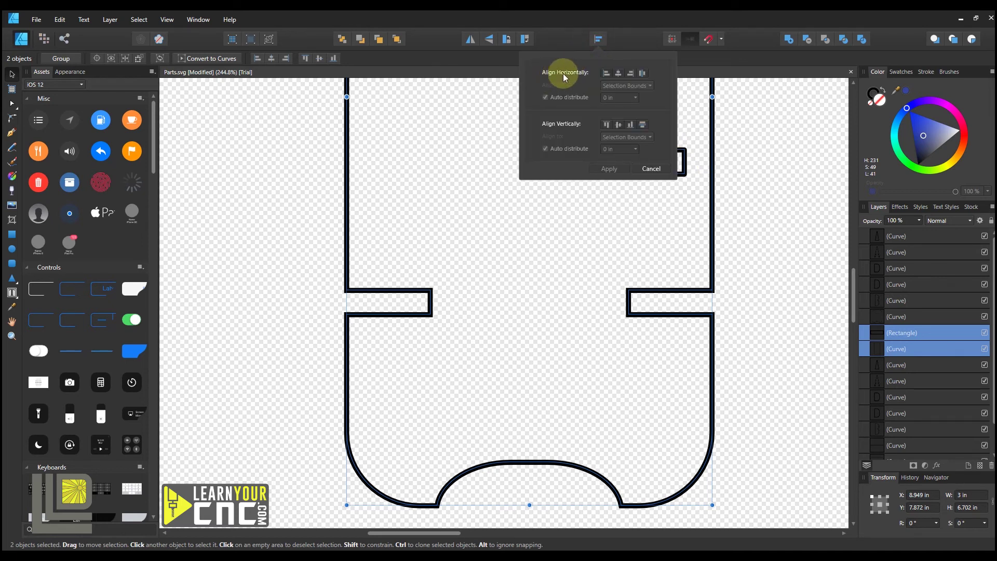
{"action": "left_click", "coordinate": [631, 73]}
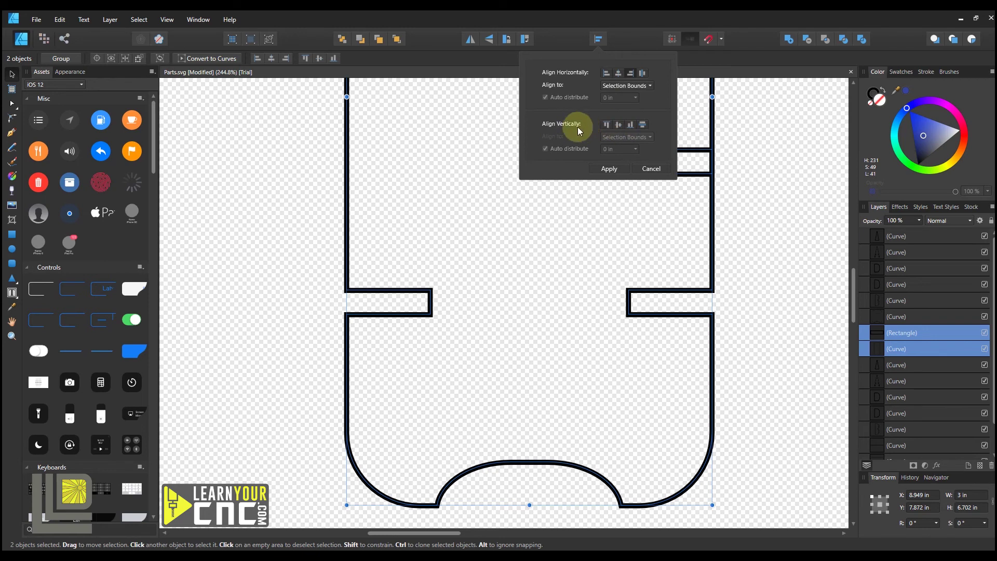
{"action": "left_click", "coordinate": [523, 227]}
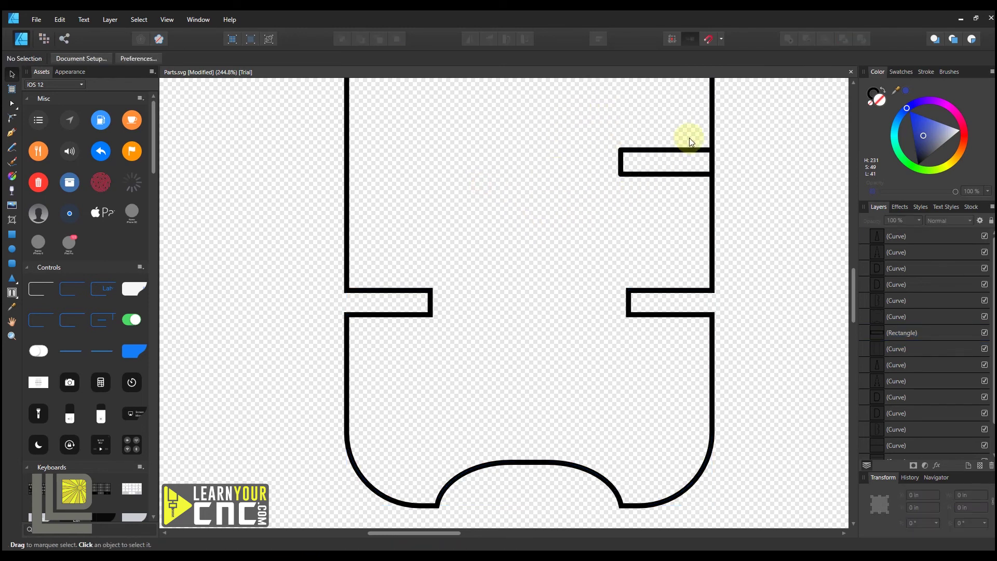
Change the rectangle's stroke join from round to miter for sharp corners
{"action": "scroll", "coordinate": [690, 138], "scroll_direction": "up", "scroll_amount": 5}
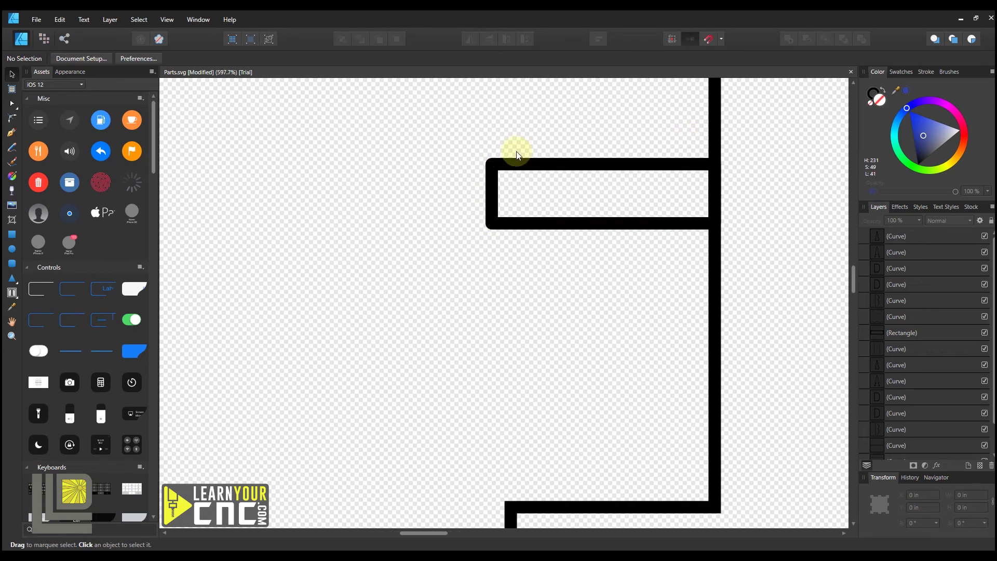
{"action": "left_click", "coordinate": [512, 166]}
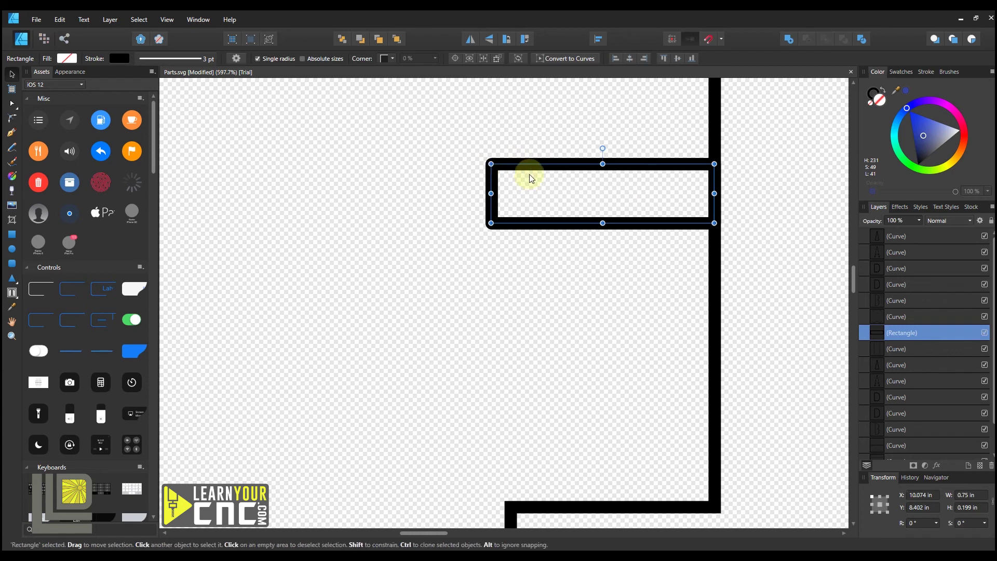
{"action": "left_click", "coordinate": [158, 58]}
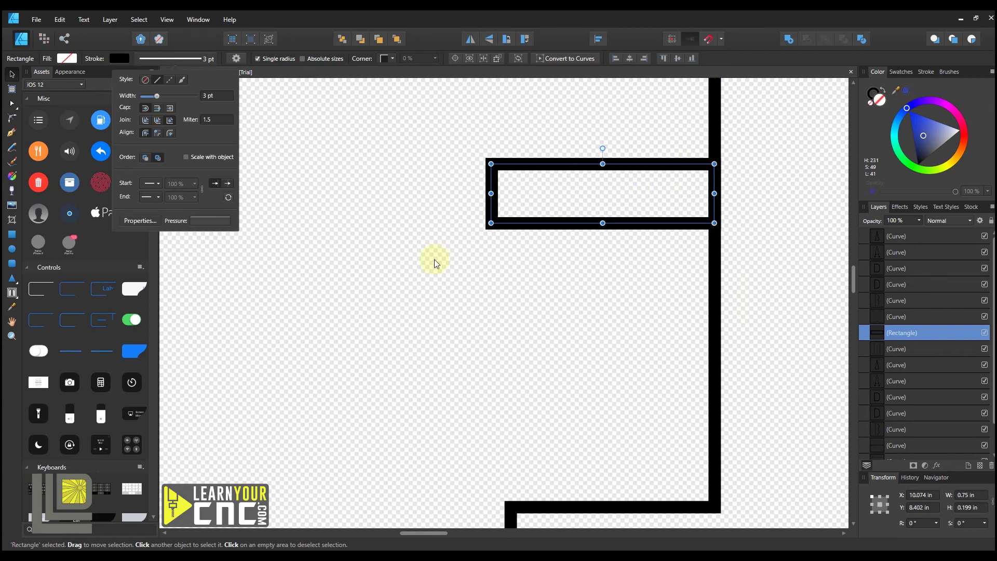
{"action": "left_click", "coordinate": [653, 125]}
{"action": "left_click", "coordinate": [670, 163]}
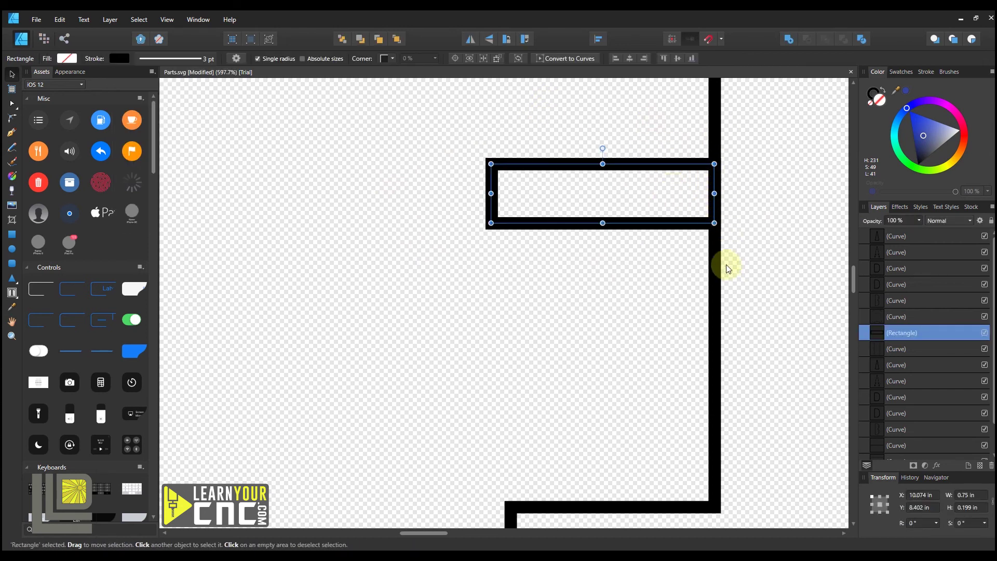
Stretch the rectangle past the A part's right edge to about 0.97 in wide and subtract it from the outline to cut a notch
{"action": "left_click_drag", "start_coordinate": [713, 193], "coordinate": [780, 193]}
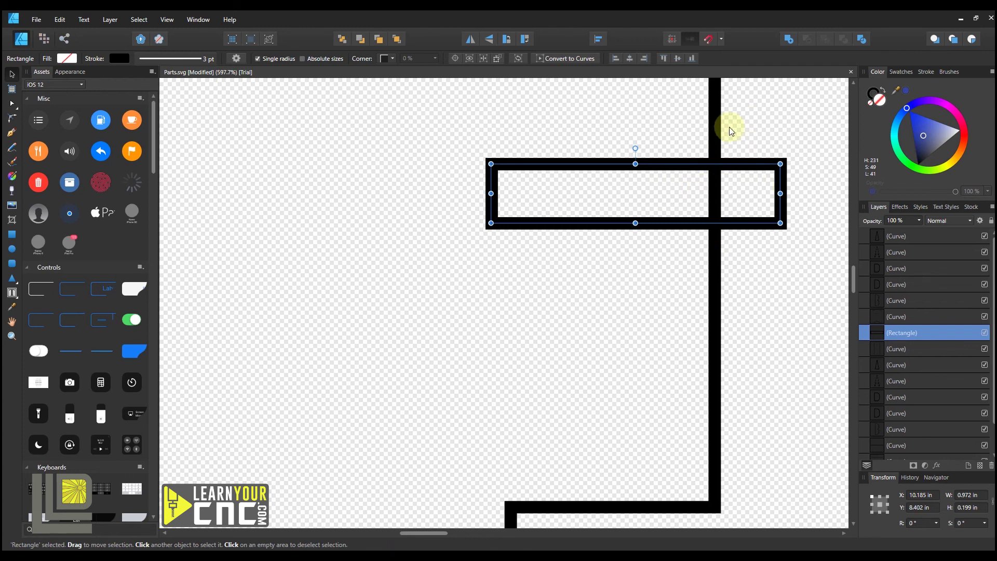
{"action": "left_click", "coordinate": [713, 114], "text": "shift"}
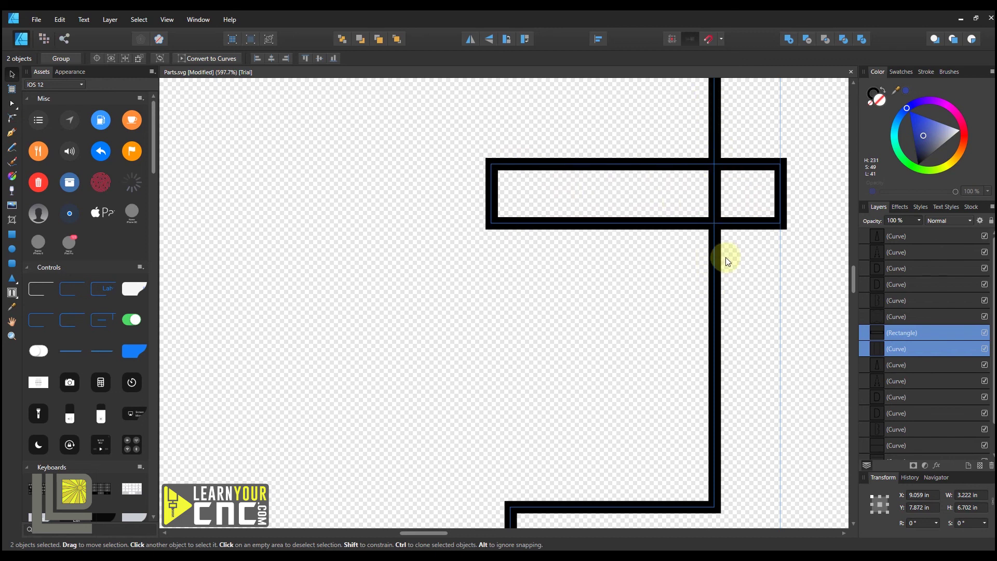
{"action": "left_click", "coordinate": [805, 34]}
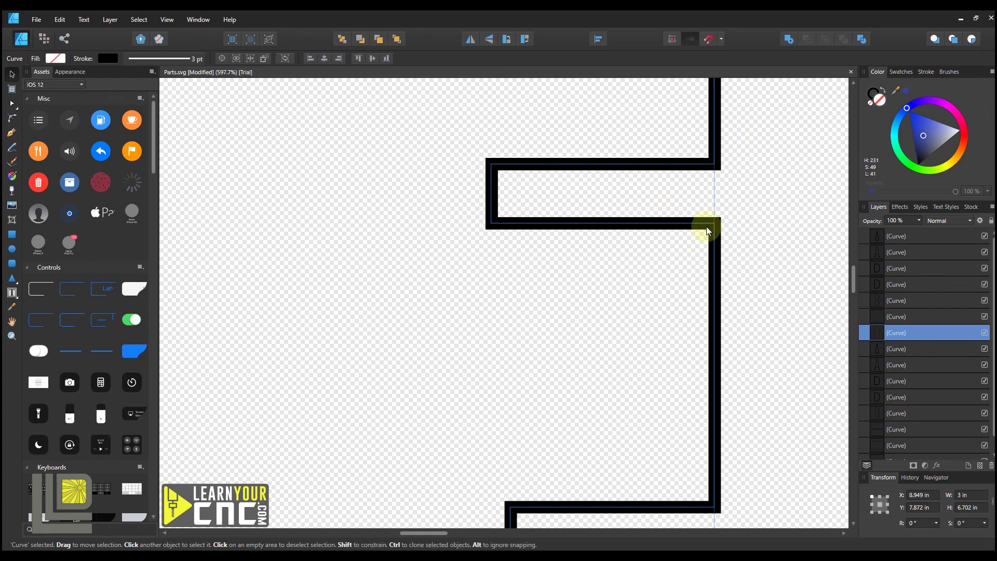
{"action": "scroll", "coordinate": [751, 233], "scroll_direction": "down", "scroll_amount": 5}
{"action": "scroll", "coordinate": [652, 258], "scroll_direction": "down", "scroll_amount": 1}
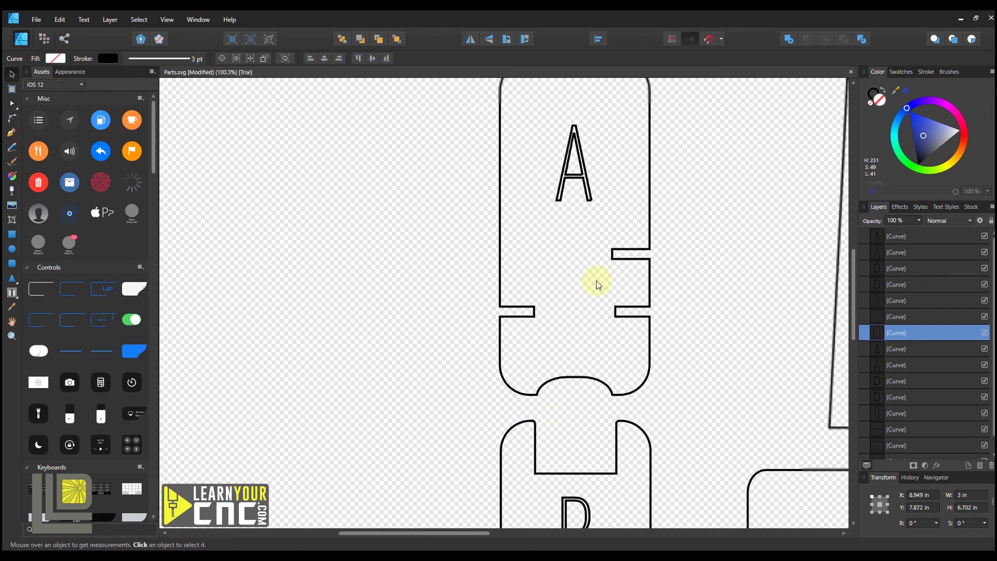
{"action": "scroll", "coordinate": [652, 258], "scroll_direction": "up", "scroll_amount": 1}
{"action": "left_click", "coordinate": [653, 259]}
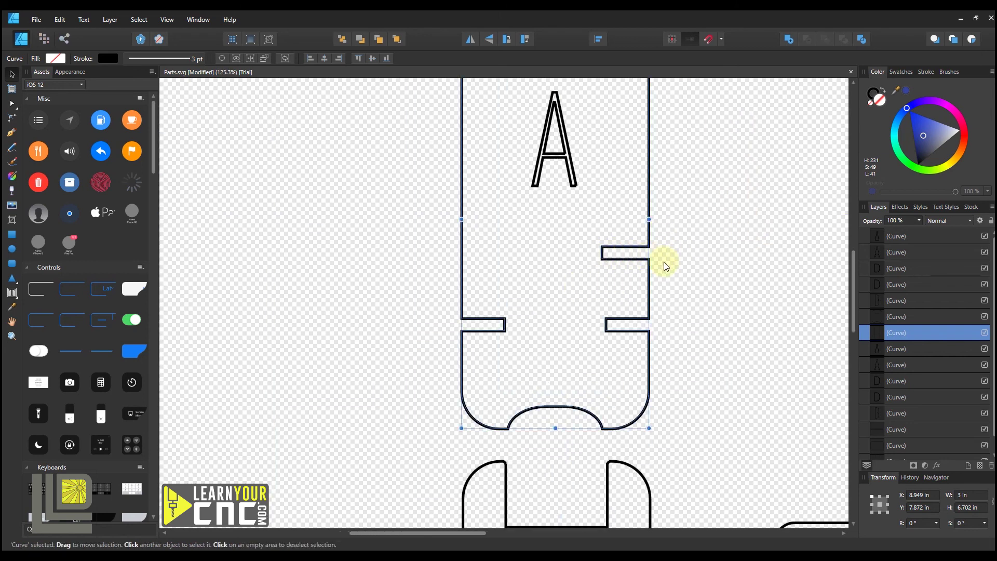